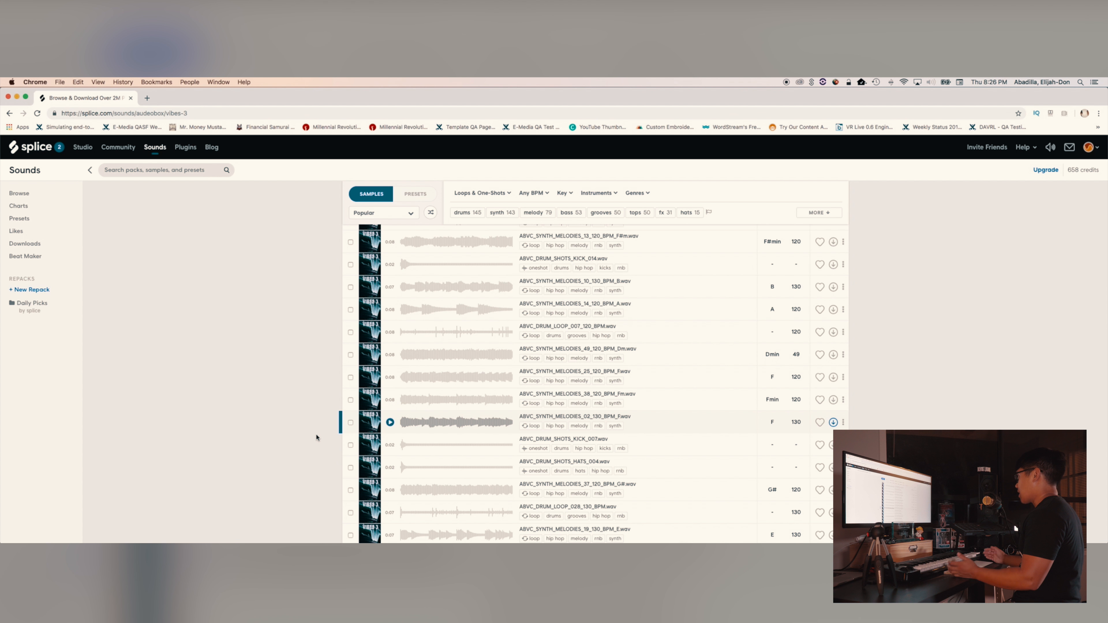
Step: Switch to FL Studio and play the opening ABVC_SYNTH_MELODIES_02_130_BPM_F melody loop on its own
{"action": "mouse_move", "coordinate": [516, 538]}
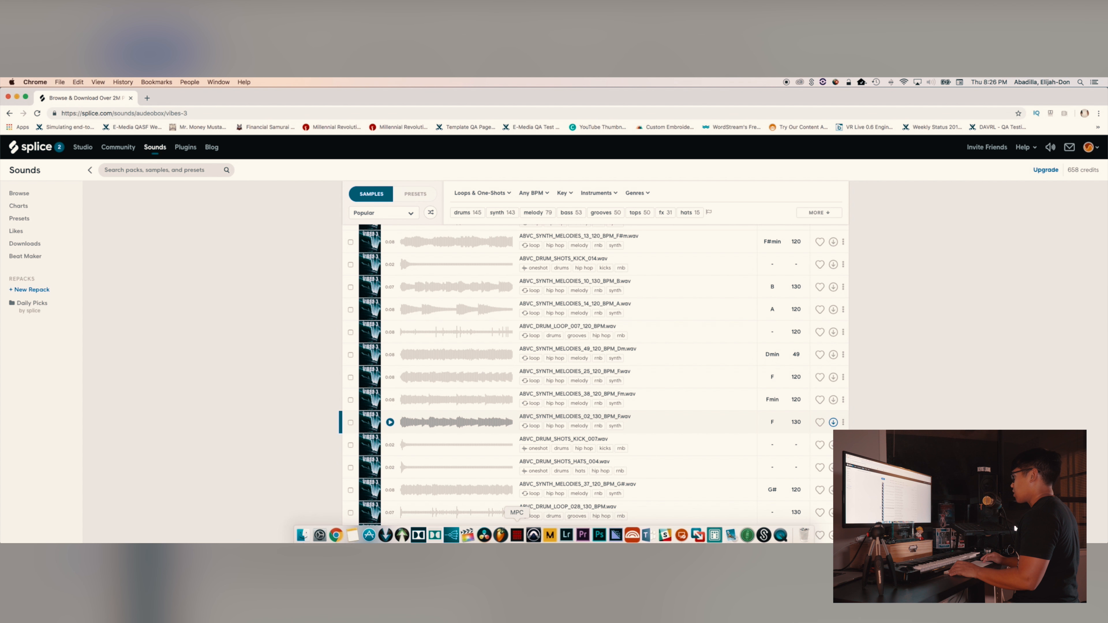
{"action": "left_click", "coordinate": [506, 539]}
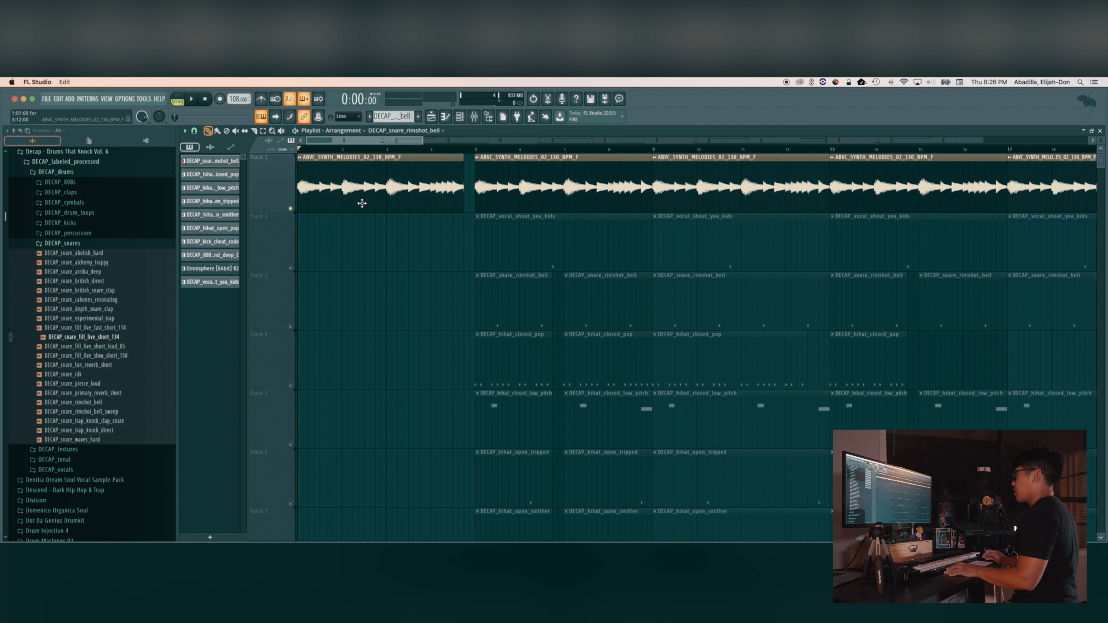
{"action": "key", "text": "space"}
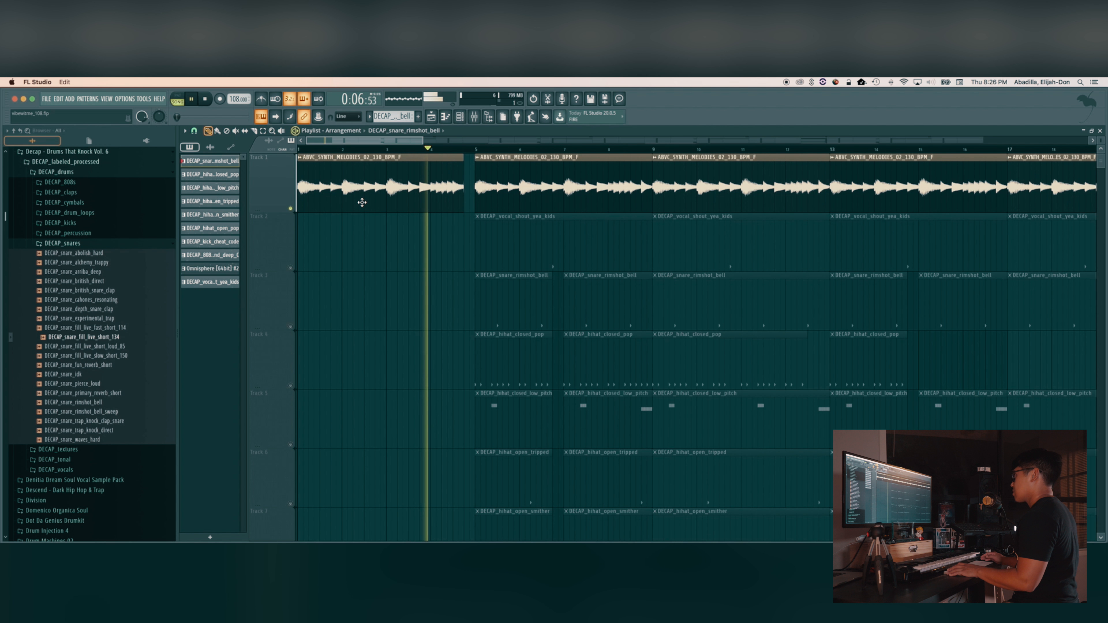
{"action": "key", "text": "space"}
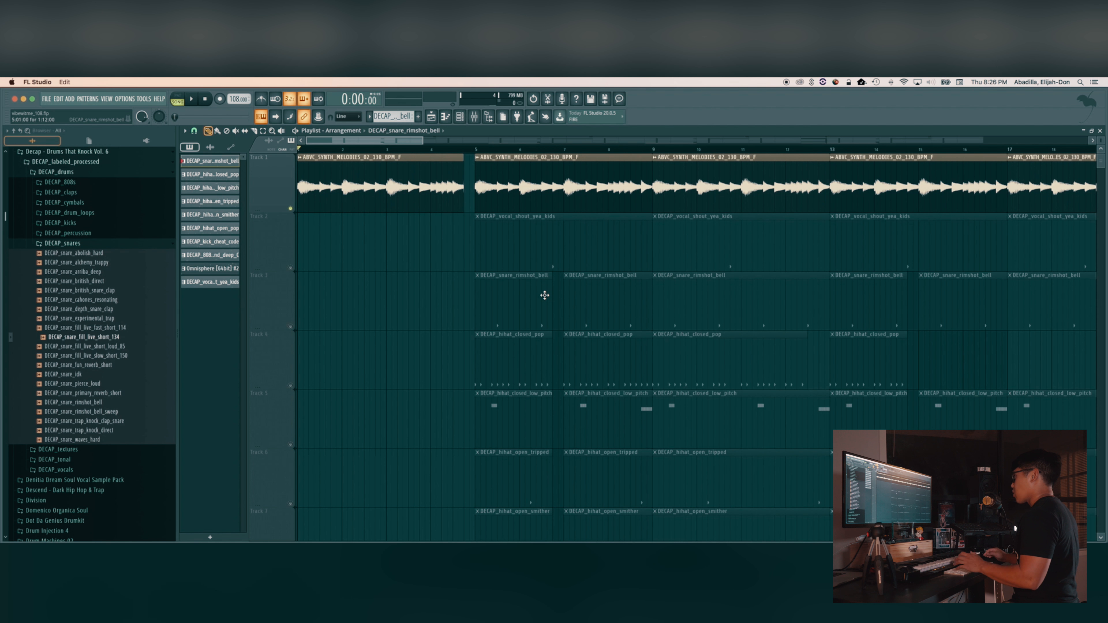
Step: Unmute the DECAP_vocal_shout_yea_kids track and play the arrangement from bar 5
{"action": "left_click", "coordinate": [290, 267]}
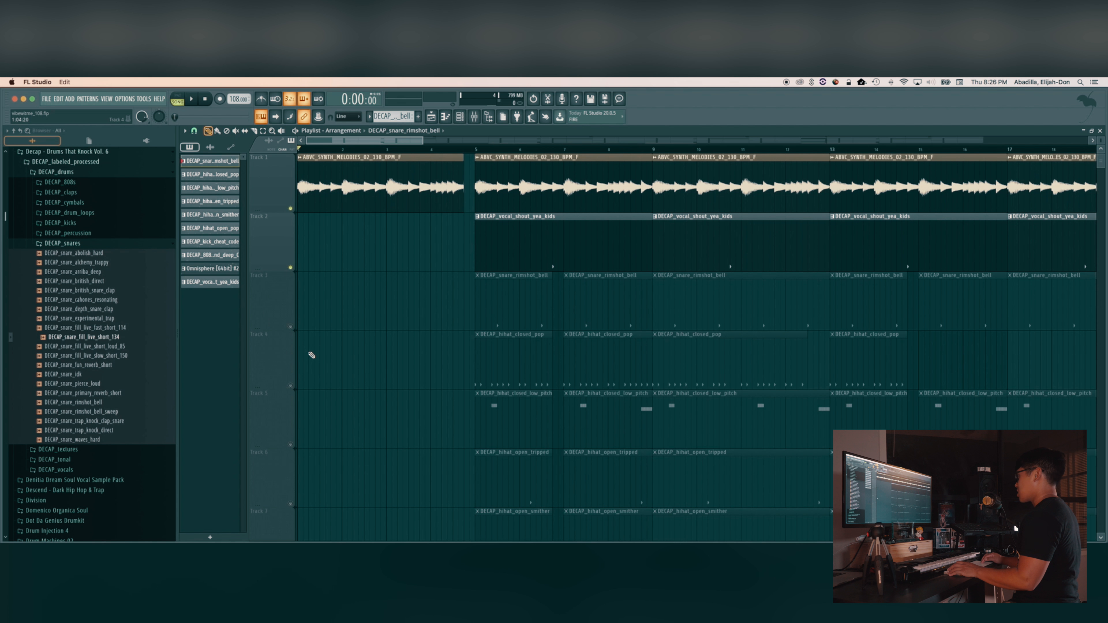
{"action": "scroll", "coordinate": [321, 362], "scroll_direction": "down", "scroll_amount": 1}
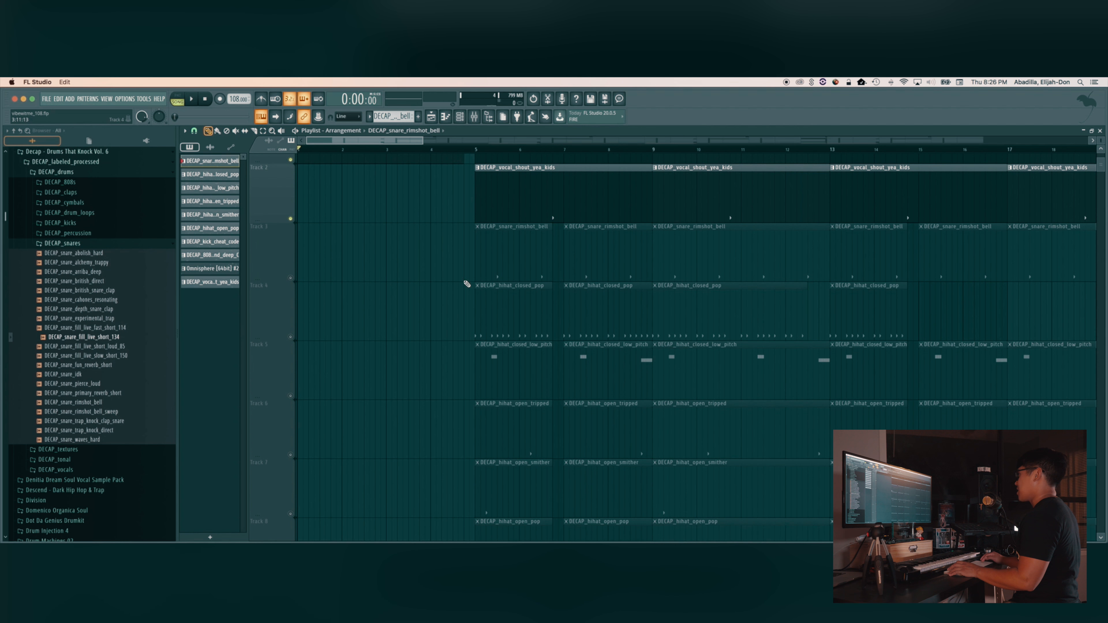
{"action": "scroll", "coordinate": [477, 275], "scroll_direction": "up", "scroll_amount": 1}
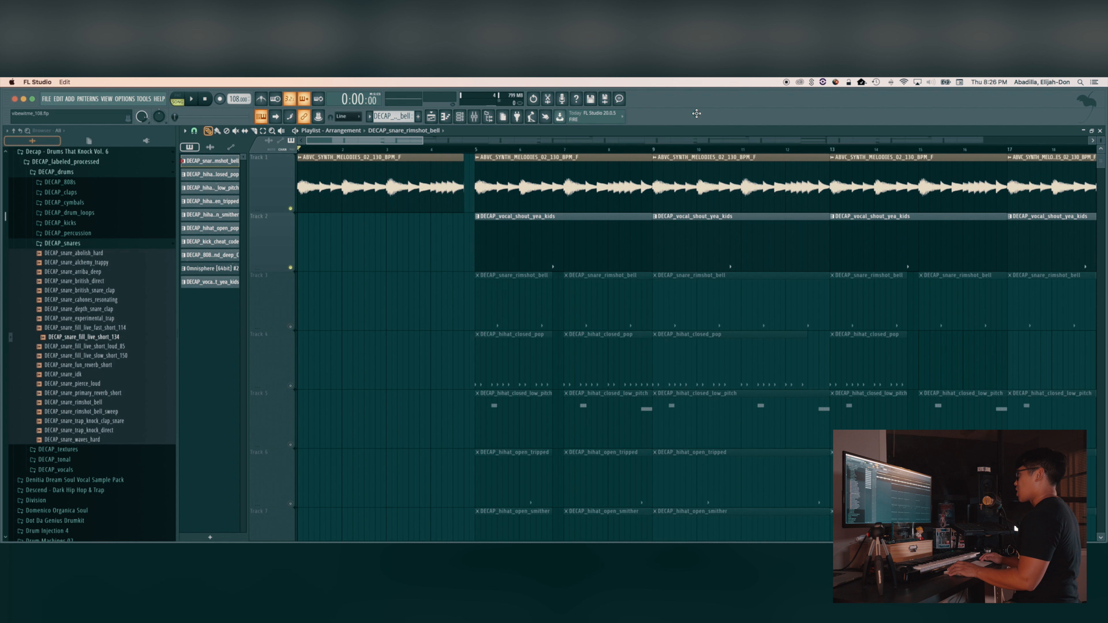
{"action": "left_click_drag", "start_coordinate": [423, 141], "coordinate": [592, 141]}
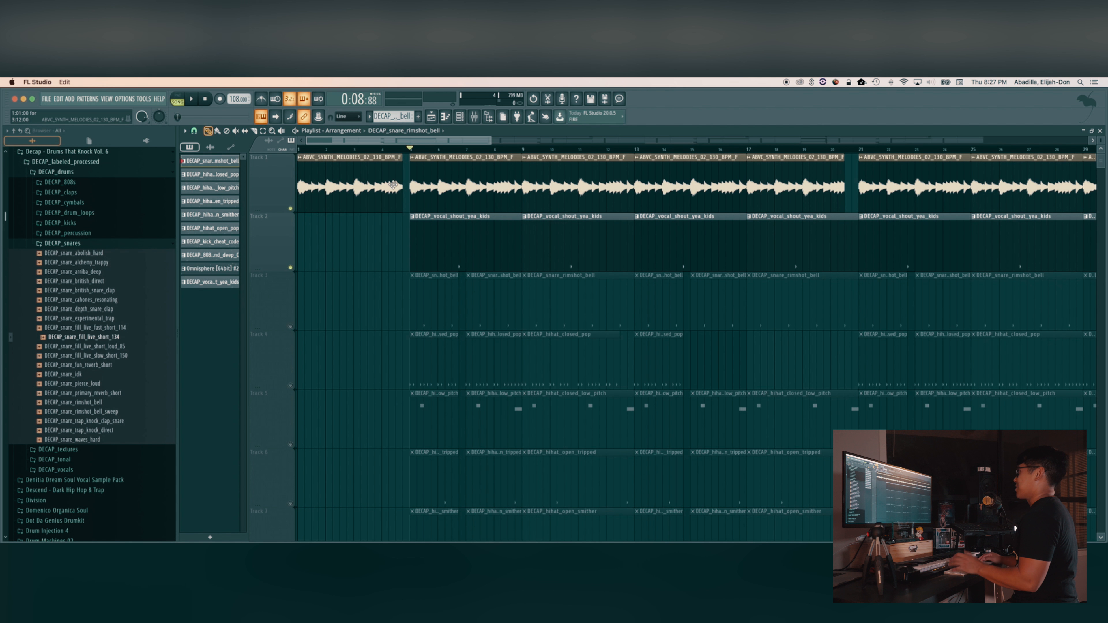
{"action": "key", "text": "space"}
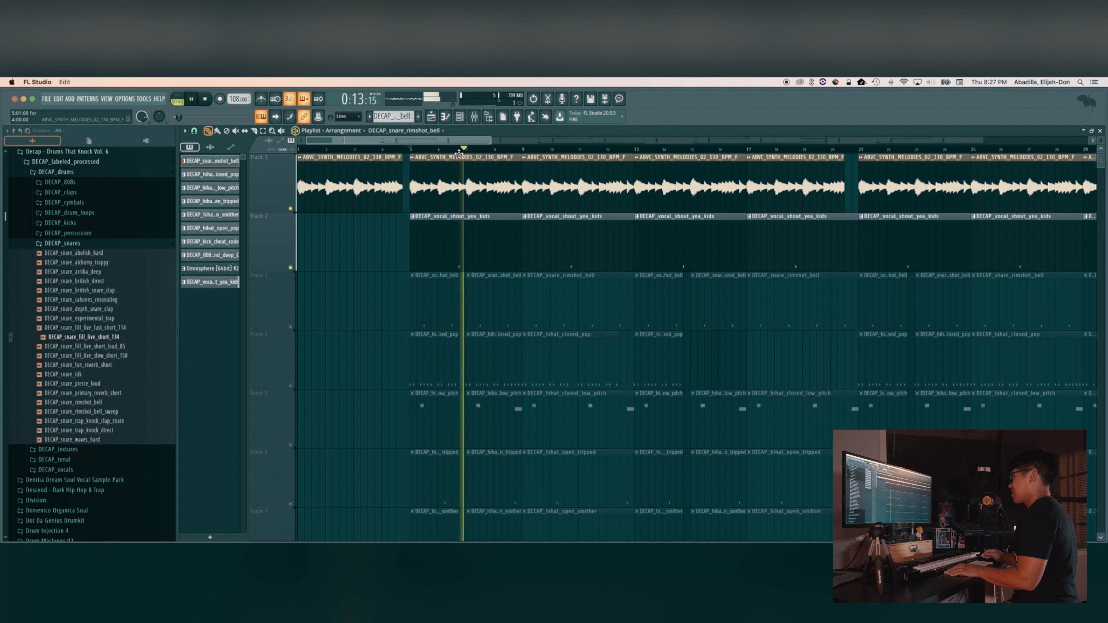
{"action": "key", "text": "space"}
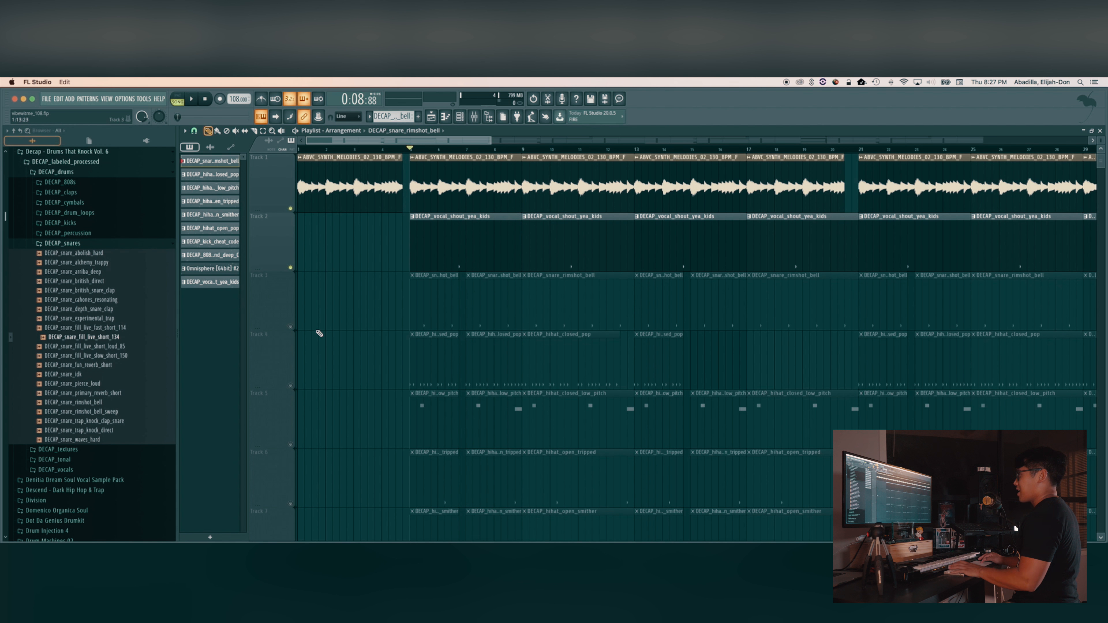
Step: Unmute the snare rimshot and closed pop hi-hat tracks, auditioning each with the melody from bar 5
{"action": "left_click", "coordinate": [291, 327]}
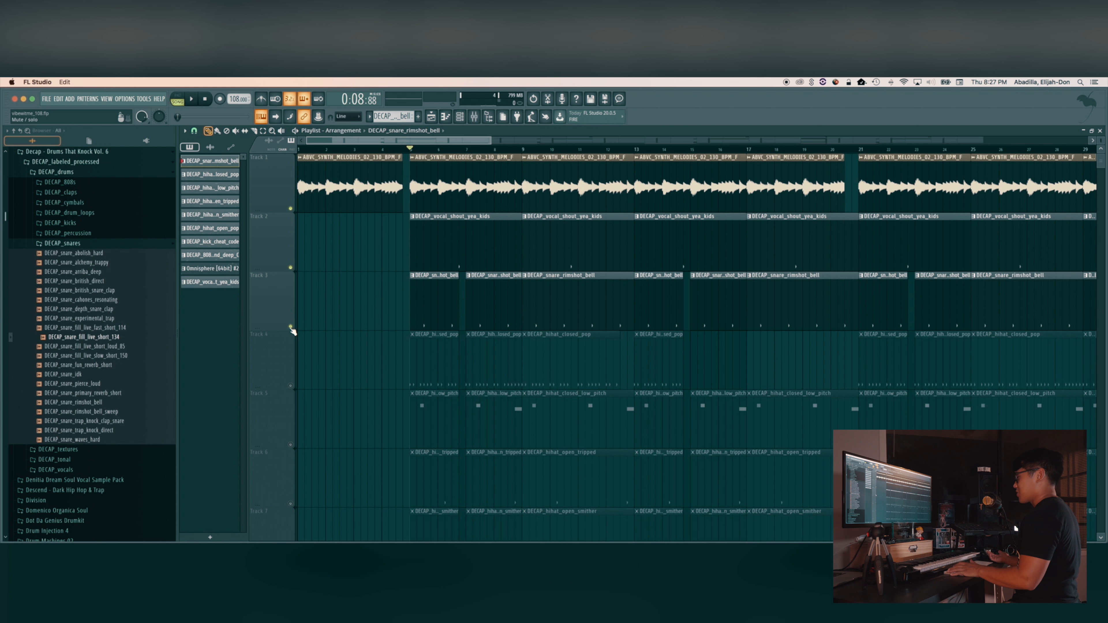
{"action": "key", "text": "space"}
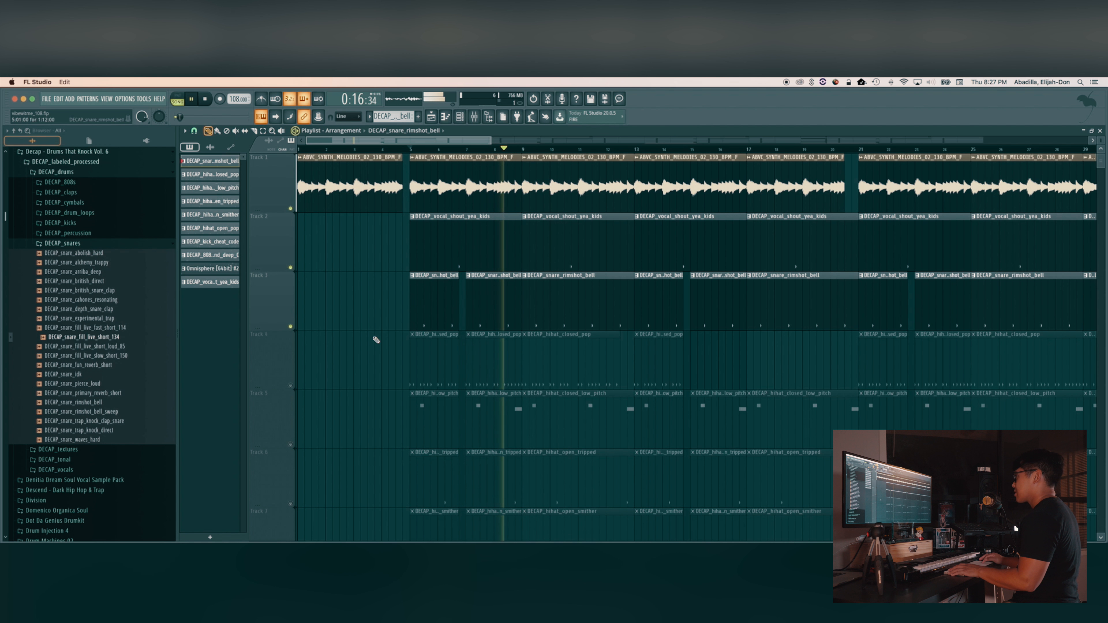
{"action": "left_click", "coordinate": [291, 385]}
{"action": "key", "text": "space"}
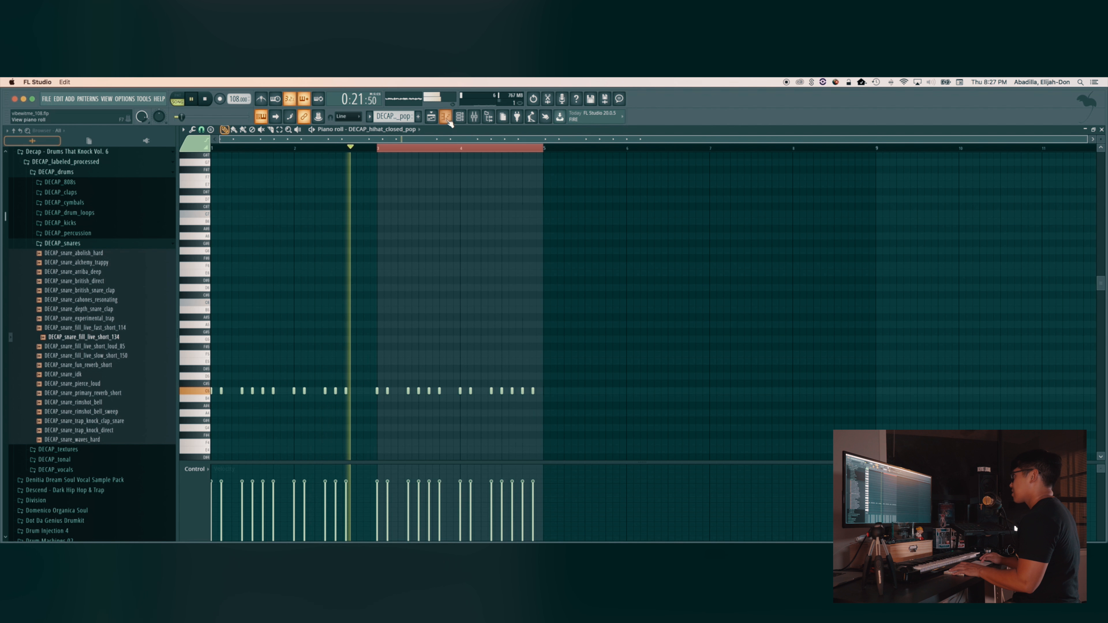
Step: Examine the closed pop hi-hat pattern in the piano roll and Channel rack, and the closed low-pitch hi-hat pattern in the Channel rack during playback
{"action": "key", "text": "F6"}
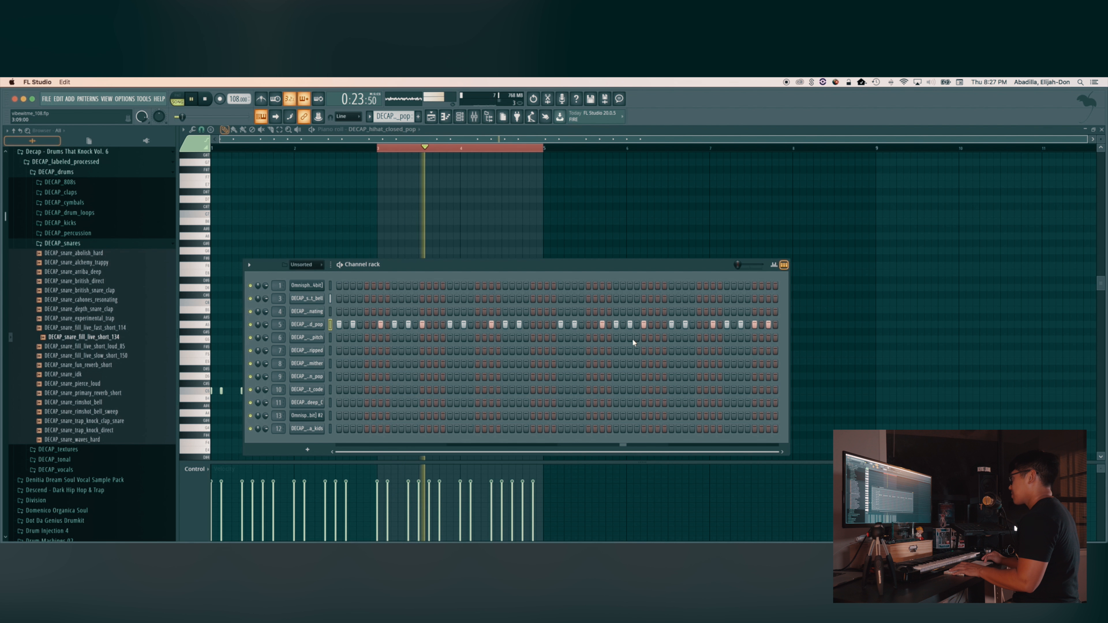
{"action": "key", "text": "F6"}
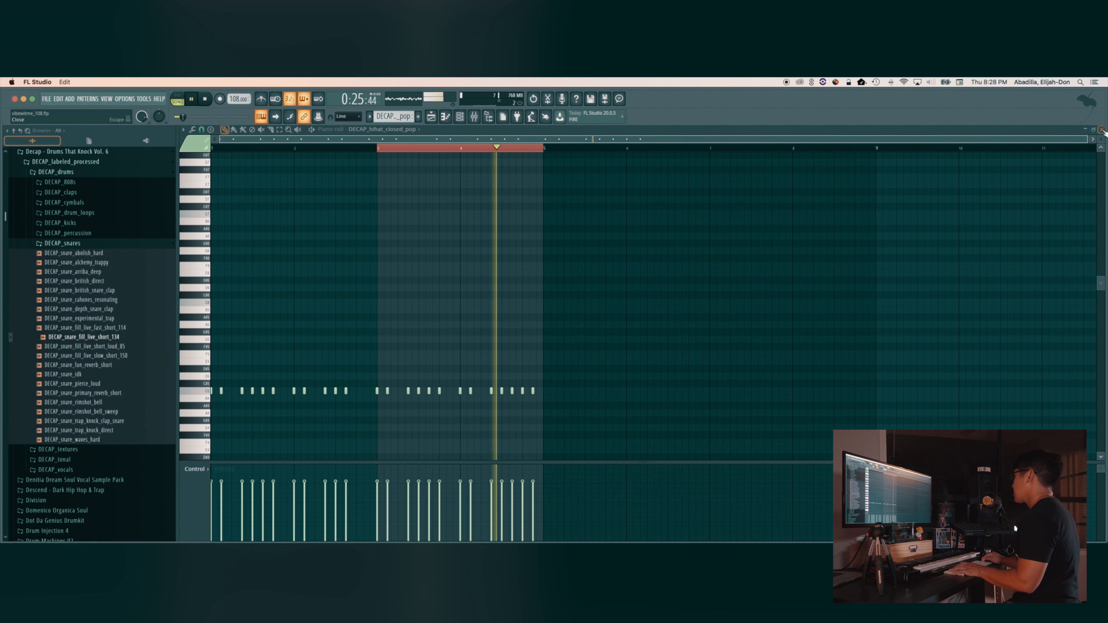
{"action": "left_click", "coordinate": [1102, 130]}
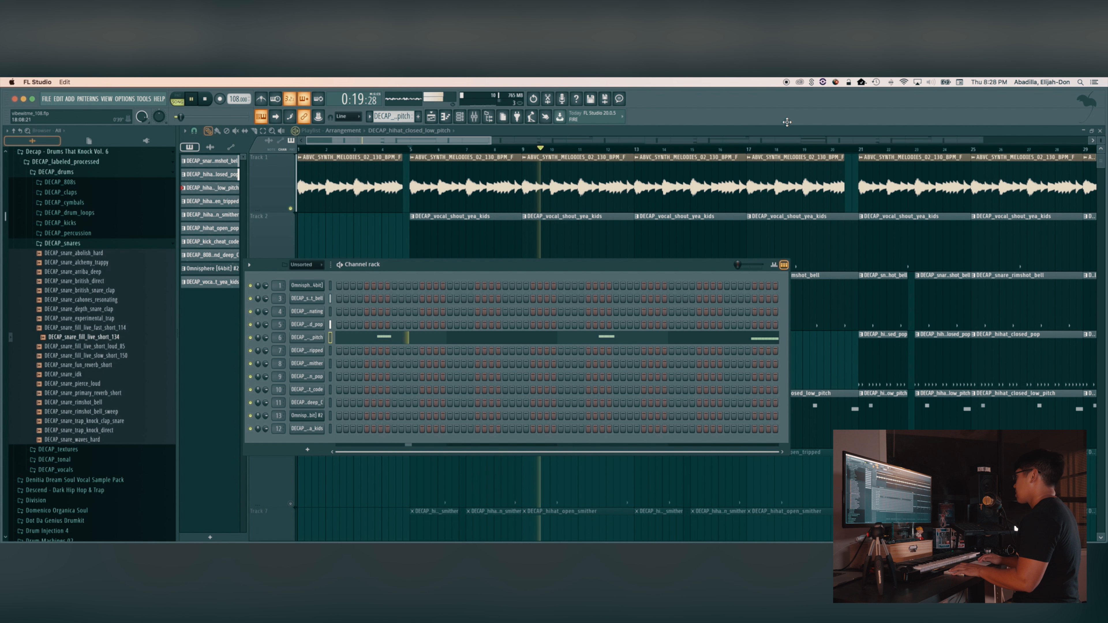
{"action": "key", "text": "F6"}
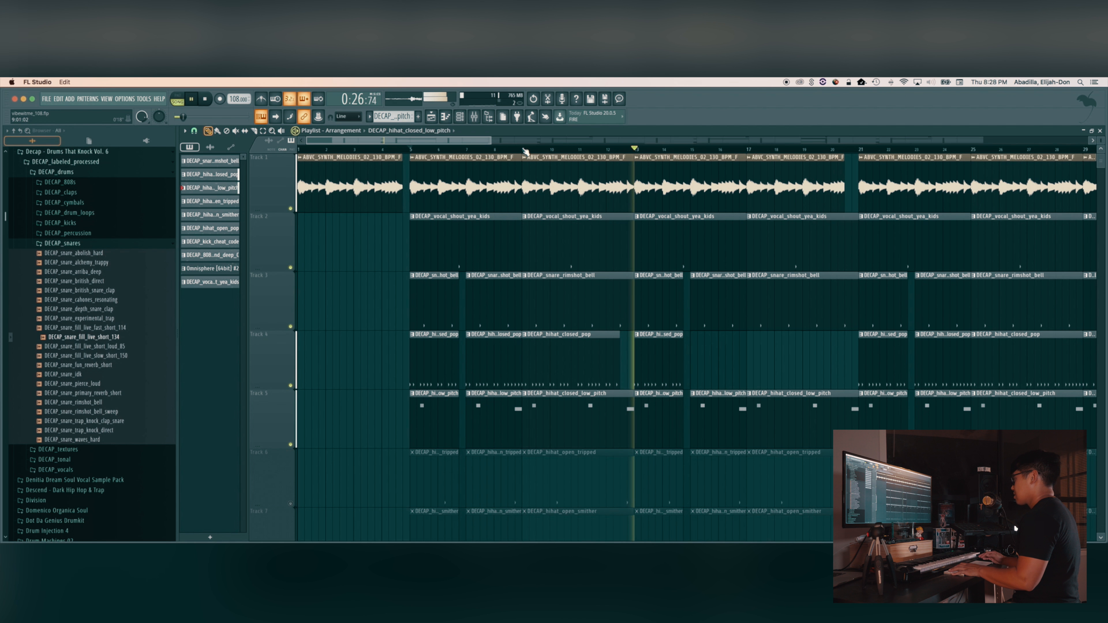
{"action": "key", "text": "space"}
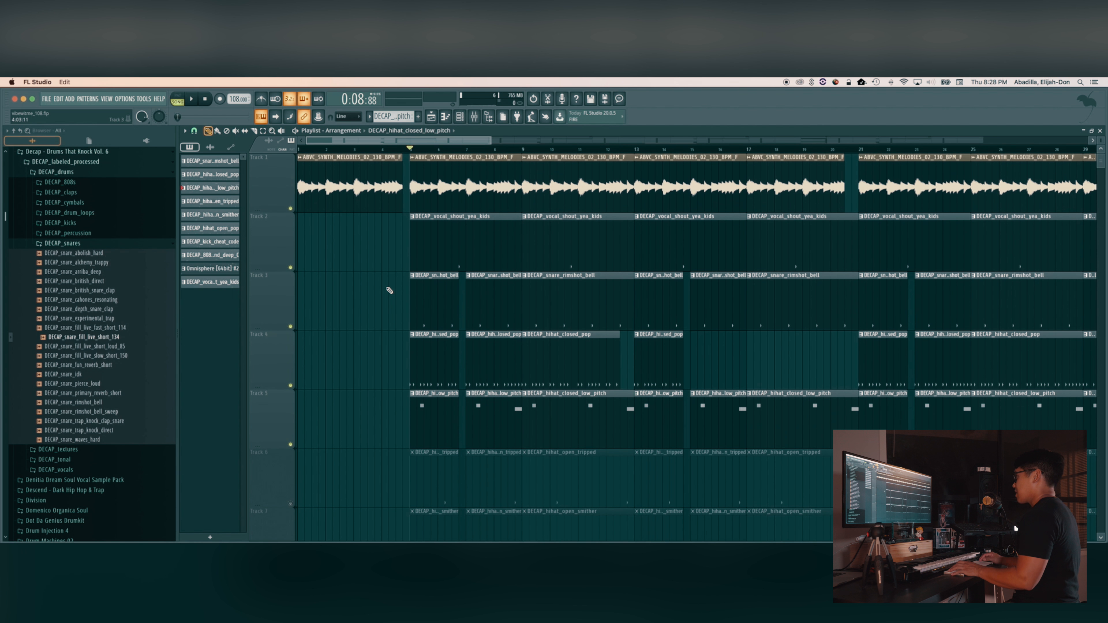
Step: Unmute the DECAP_hihat_open_tripped track and play the arrangement from bar 6
{"action": "scroll", "coordinate": [389, 290], "scroll_direction": "down", "scroll_amount": 1}
{"action": "left_click", "coordinate": [445, 153]}
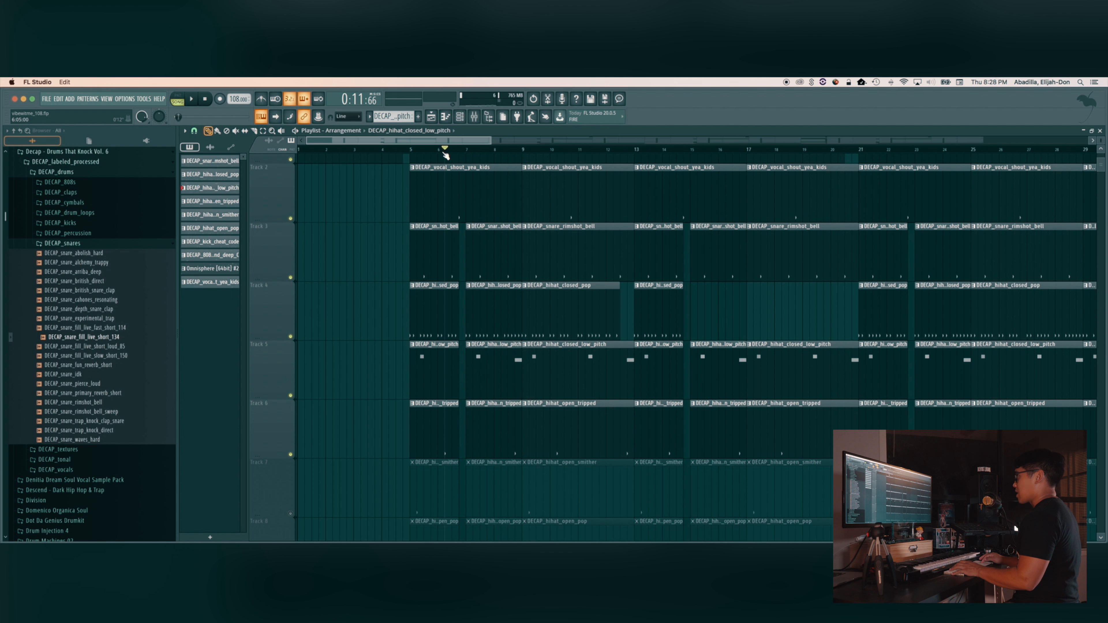
{"action": "key", "text": "space"}
{"action": "scroll", "coordinate": [397, 398], "scroll_direction": "down", "scroll_amount": 2}
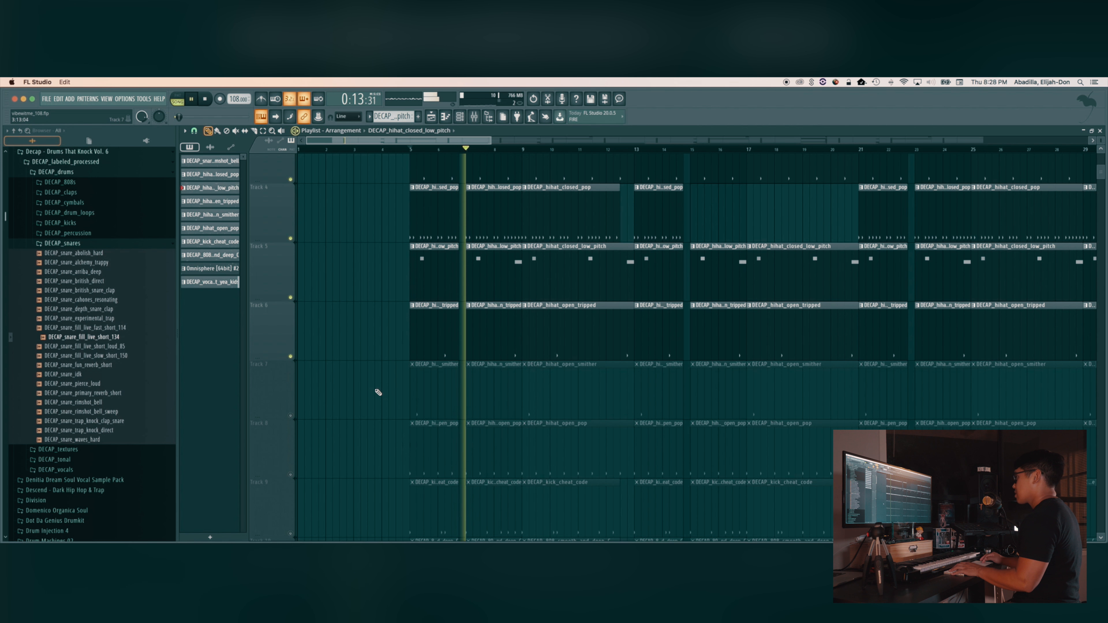
Step: Unmute the open smither and open pop hi-hat tracks during playback, and stop after listening
{"action": "left_click", "coordinate": [291, 416]}
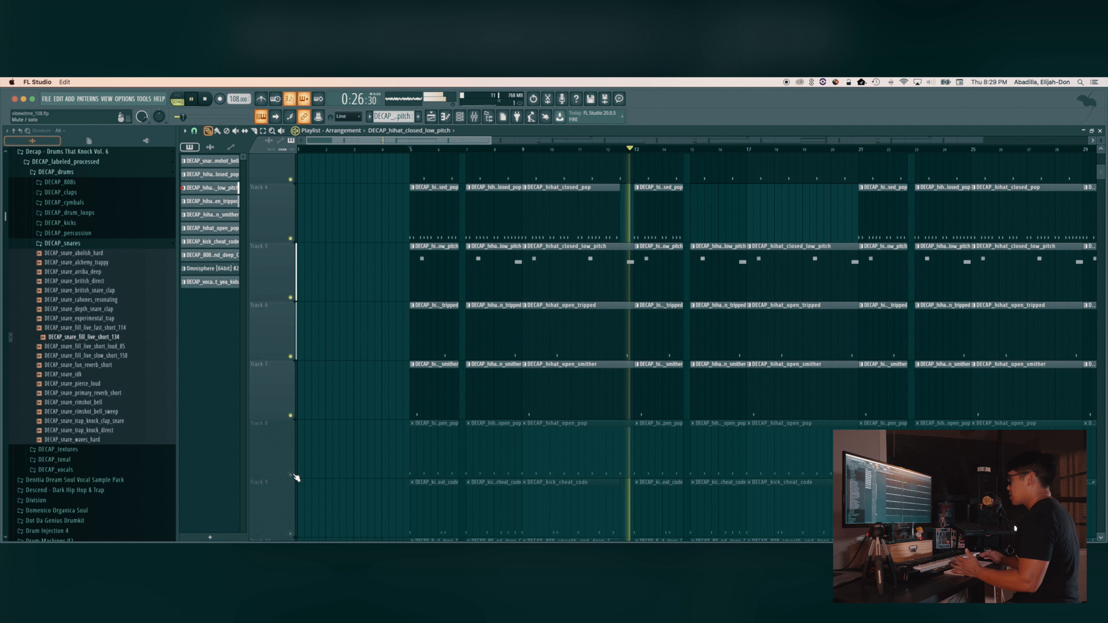
{"action": "left_click", "coordinate": [291, 475]}
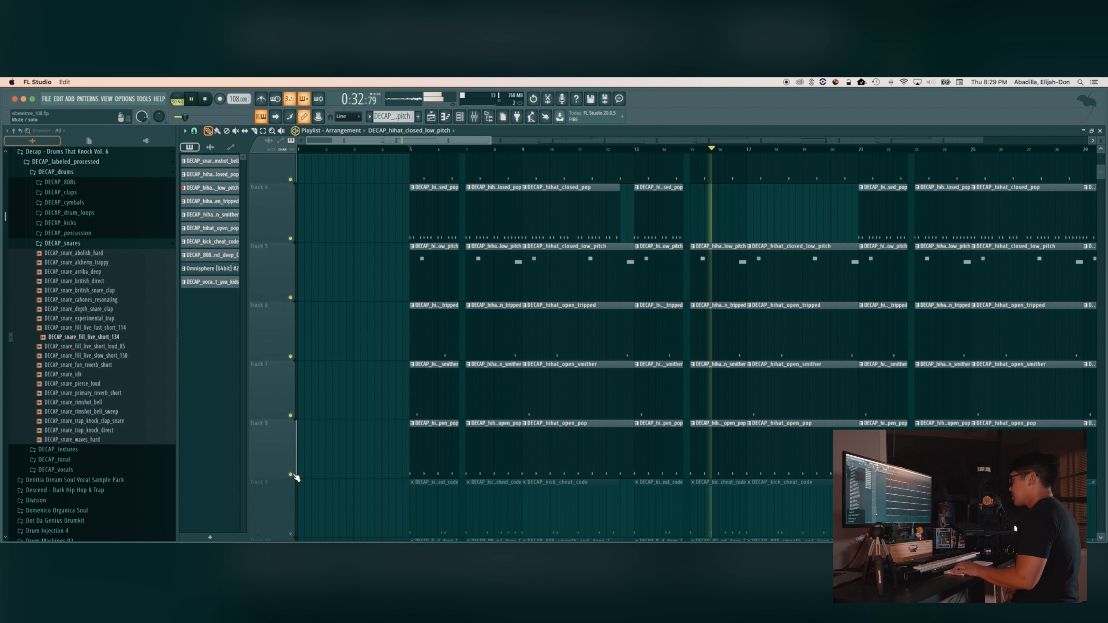
{"action": "key", "text": "space"}
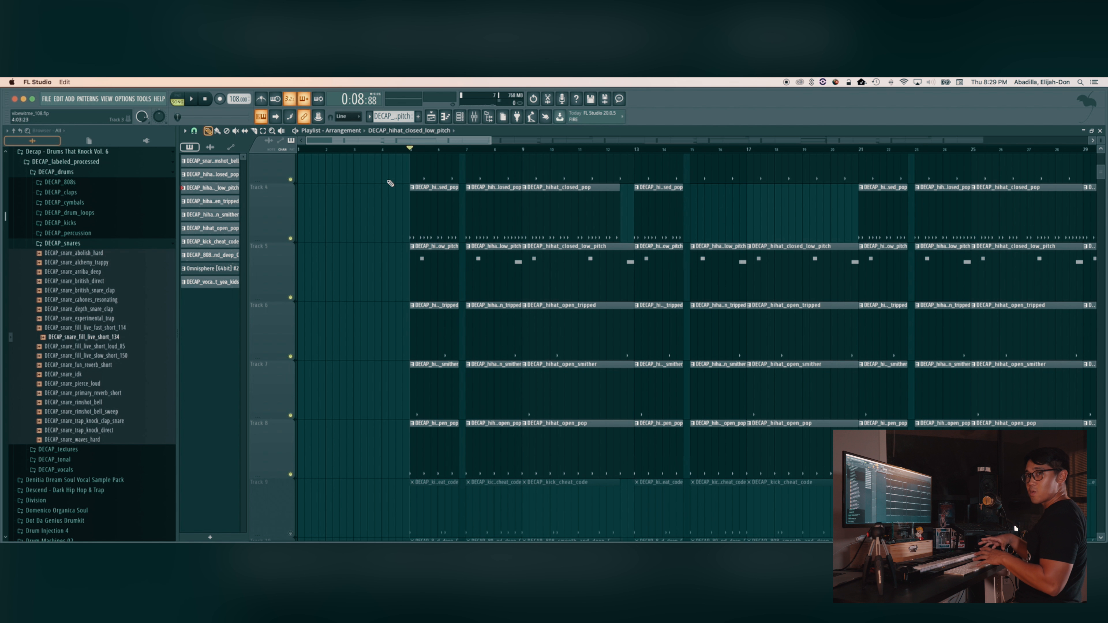
Step: Unmute the DECAP_kick_cheat_code track, play it with the other parts, and solo it
{"action": "scroll", "coordinate": [386, 264], "scroll_direction": "down", "scroll_amount": 3}
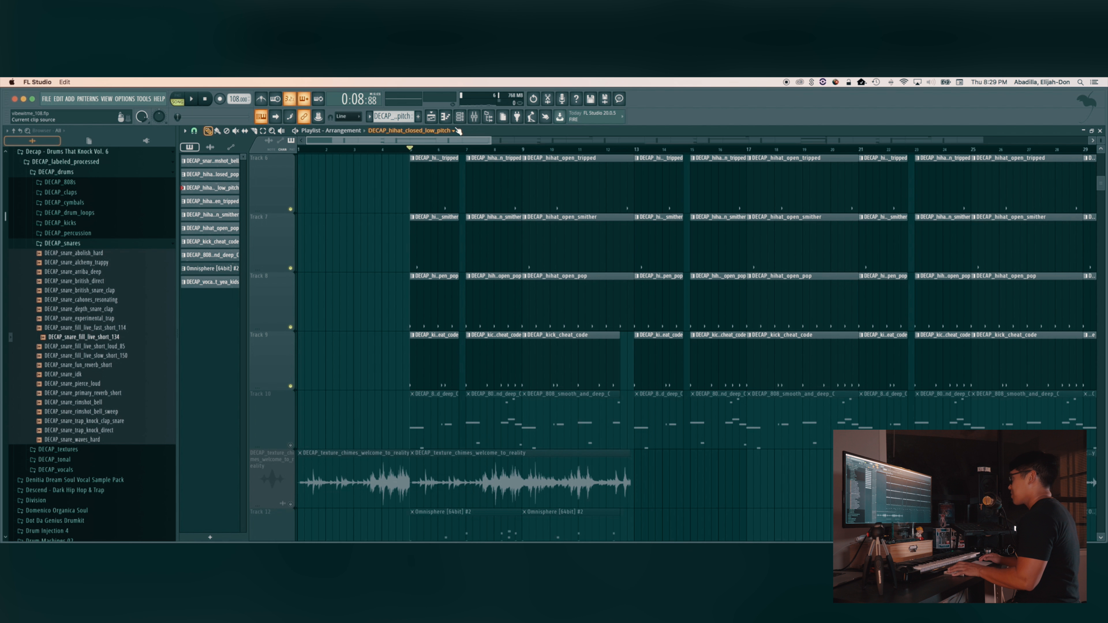
{"action": "key", "text": "space"}
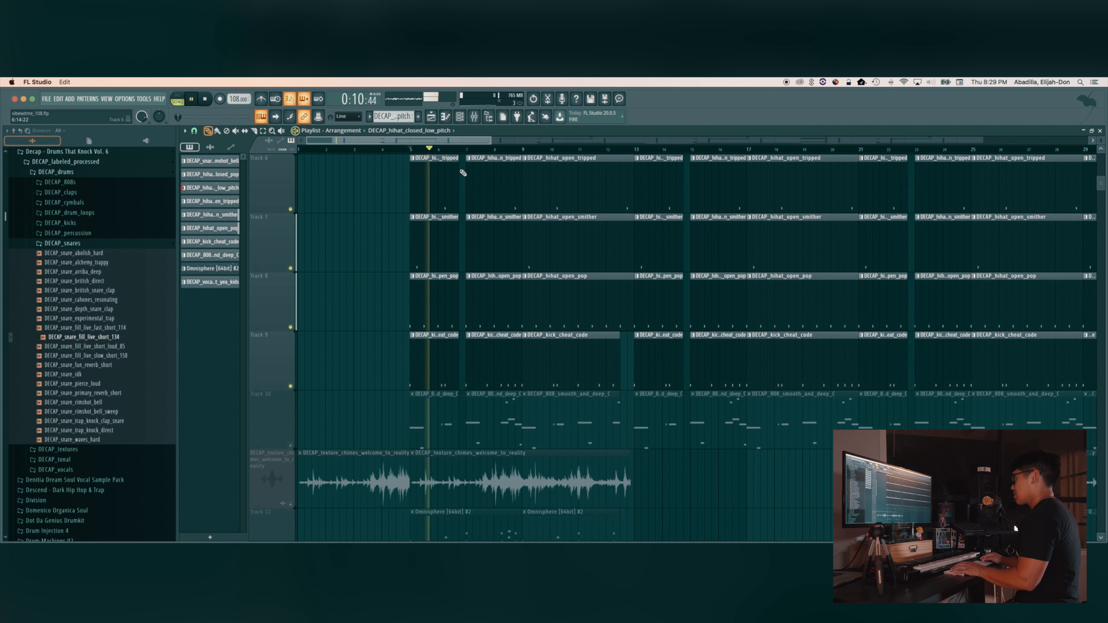
{"action": "right_click", "coordinate": [290, 388]}
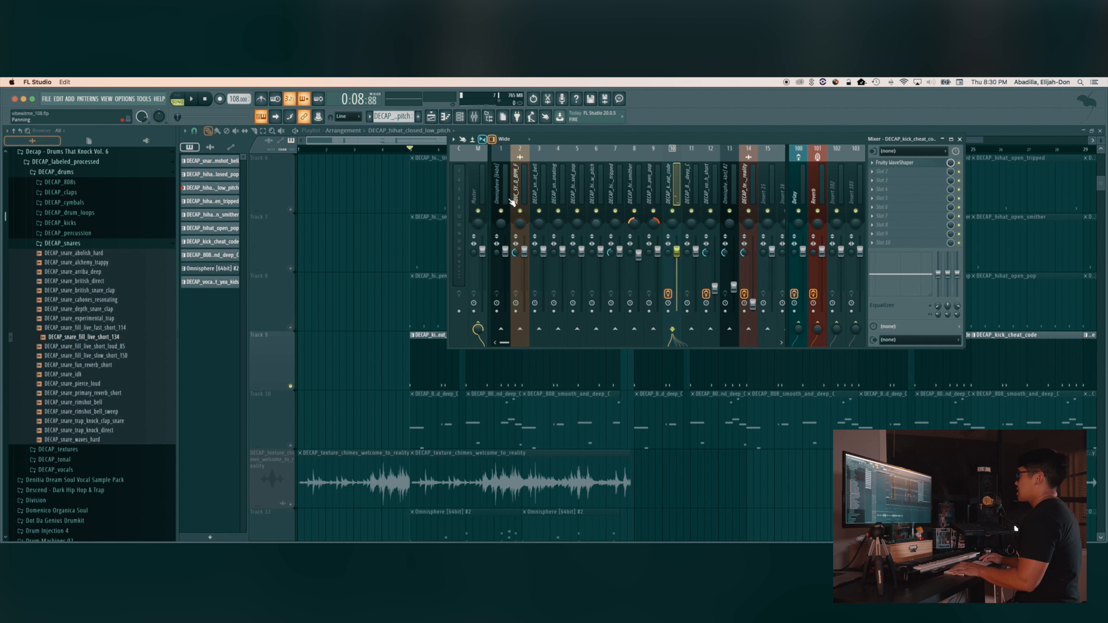
Step: Open the Fruity WaveShaper on the kick's mixer track, browse its presets, and move its window beside the mixer
{"action": "left_click", "coordinate": [897, 163]}
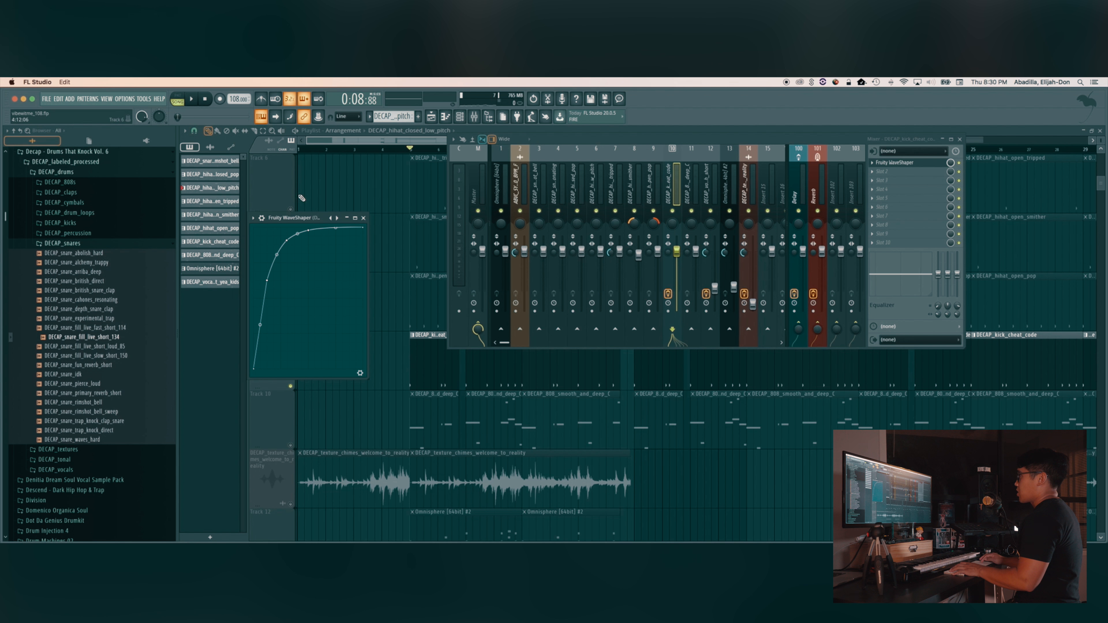
{"action": "left_click", "coordinate": [253, 218]}
{"action": "mouse_move", "coordinate": [302, 252]}
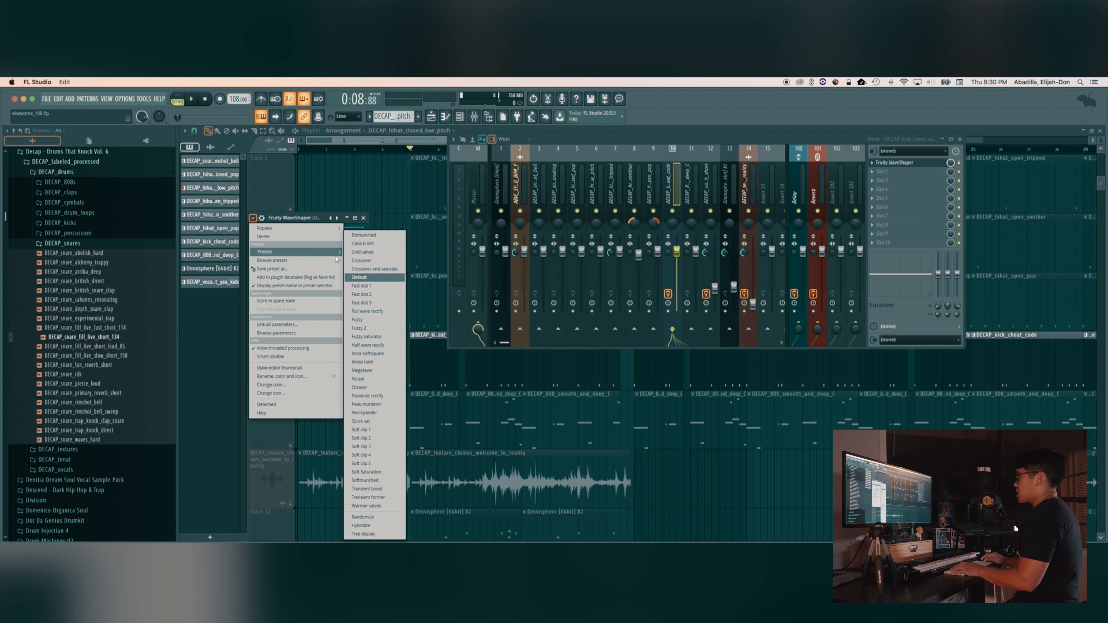
{"action": "left_click", "coordinate": [362, 396]}
{"action": "left_click_drag", "start_coordinate": [324, 215], "coordinate": [459, 219]}
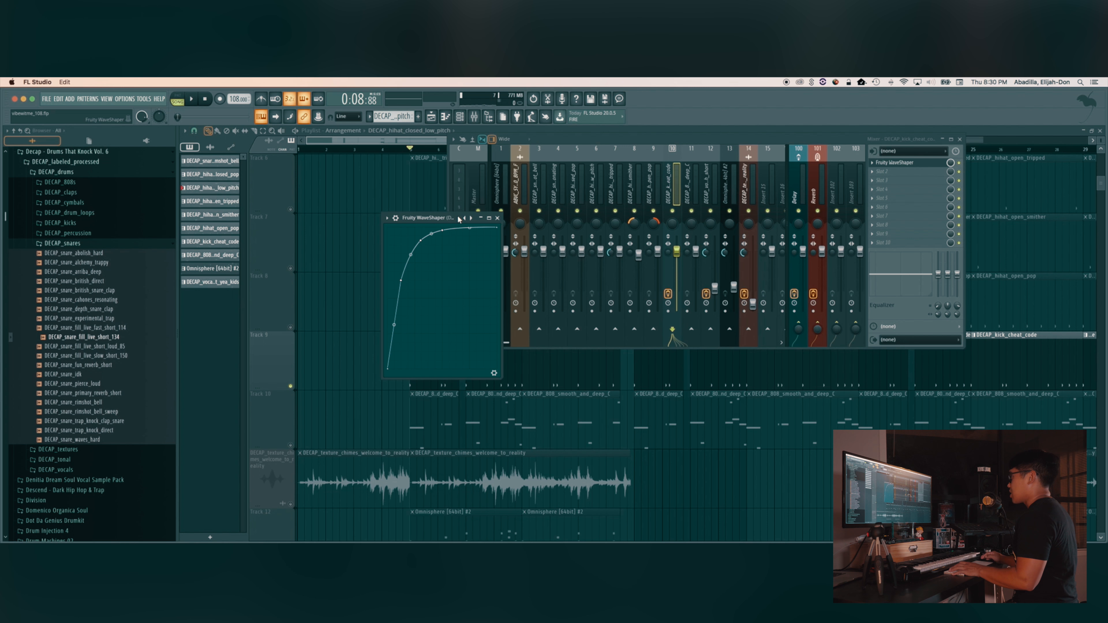
Step: Compare the soloed kick's sound with the Fruity WaveShaper on and off, then close the effect's window
{"action": "key", "text": "space"}
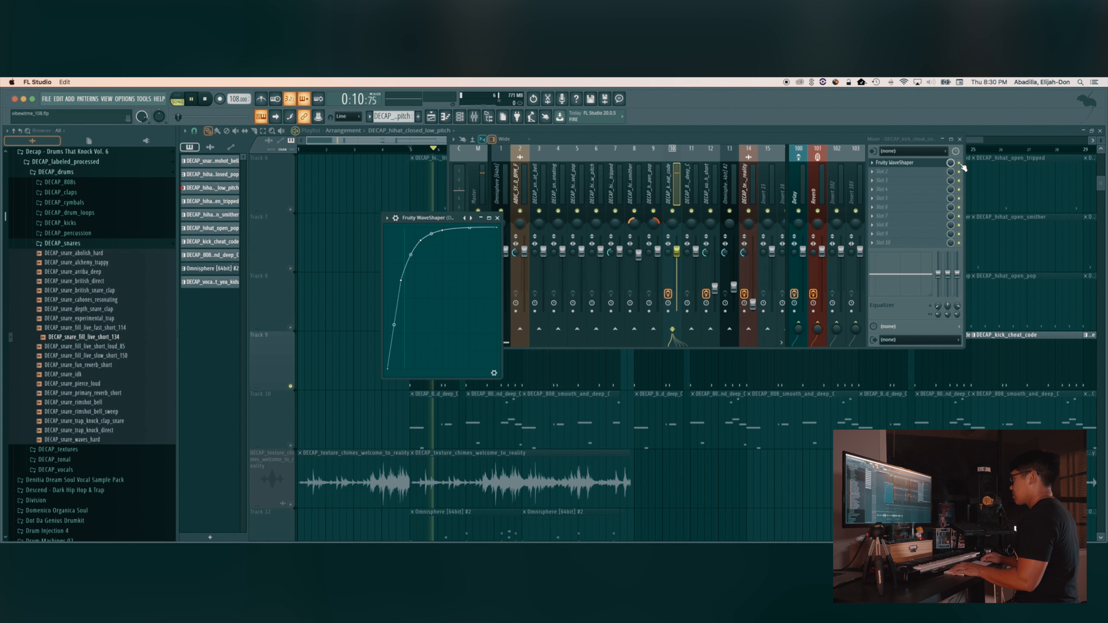
{"action": "key", "text": "space"}
{"action": "left_click", "coordinate": [960, 163]}
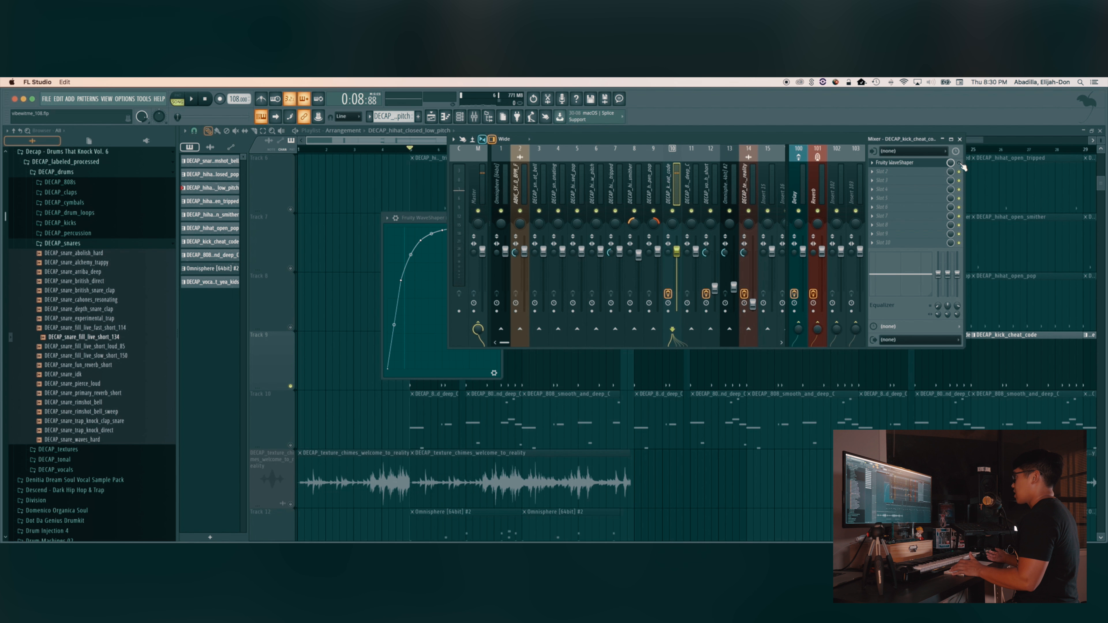
{"action": "key", "text": "space"}
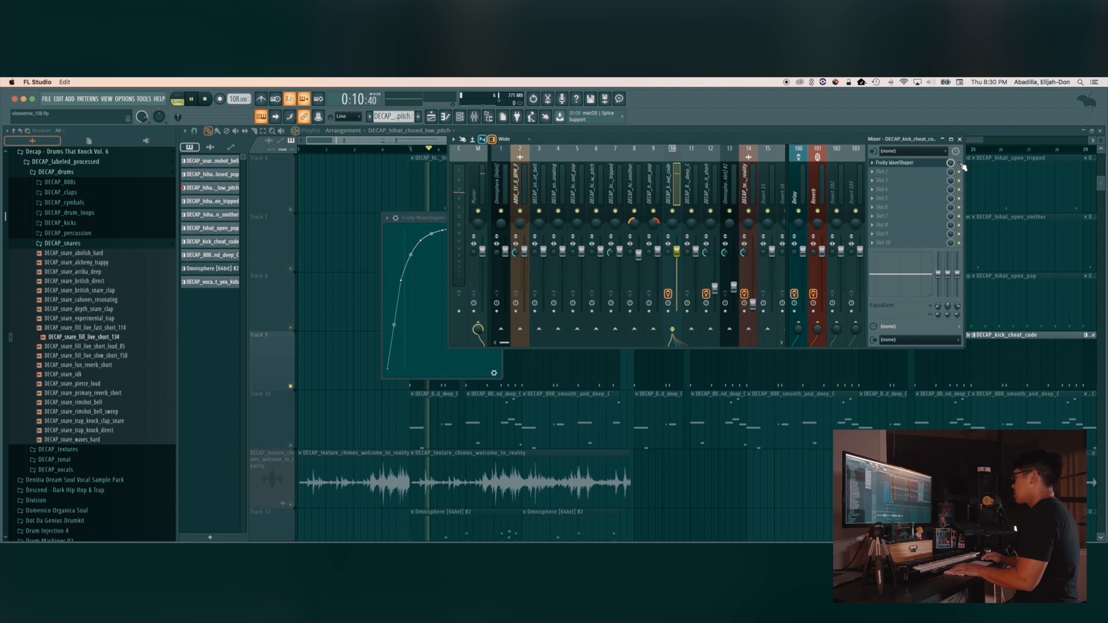
{"action": "key", "text": "space"}
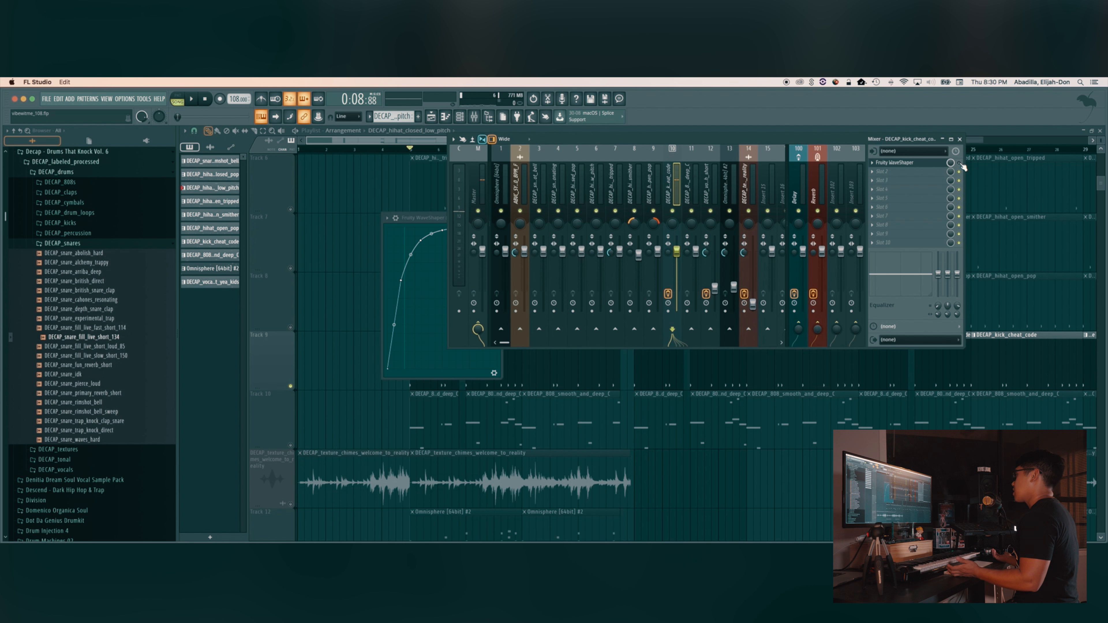
{"action": "left_click", "coordinate": [390, 323]}
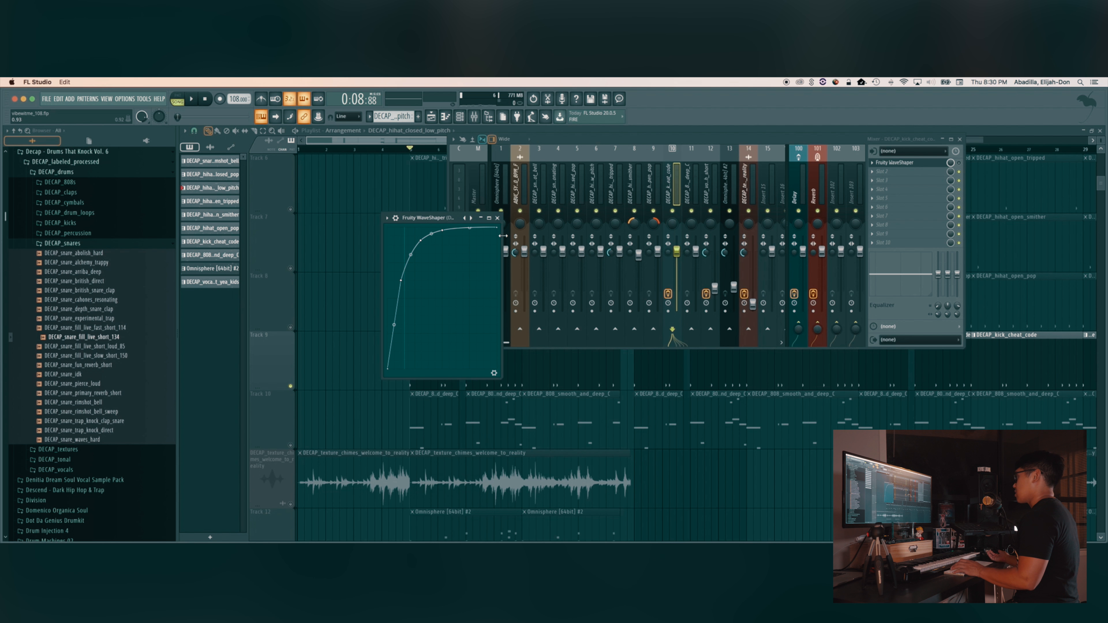
{"action": "left_click", "coordinate": [497, 217]}
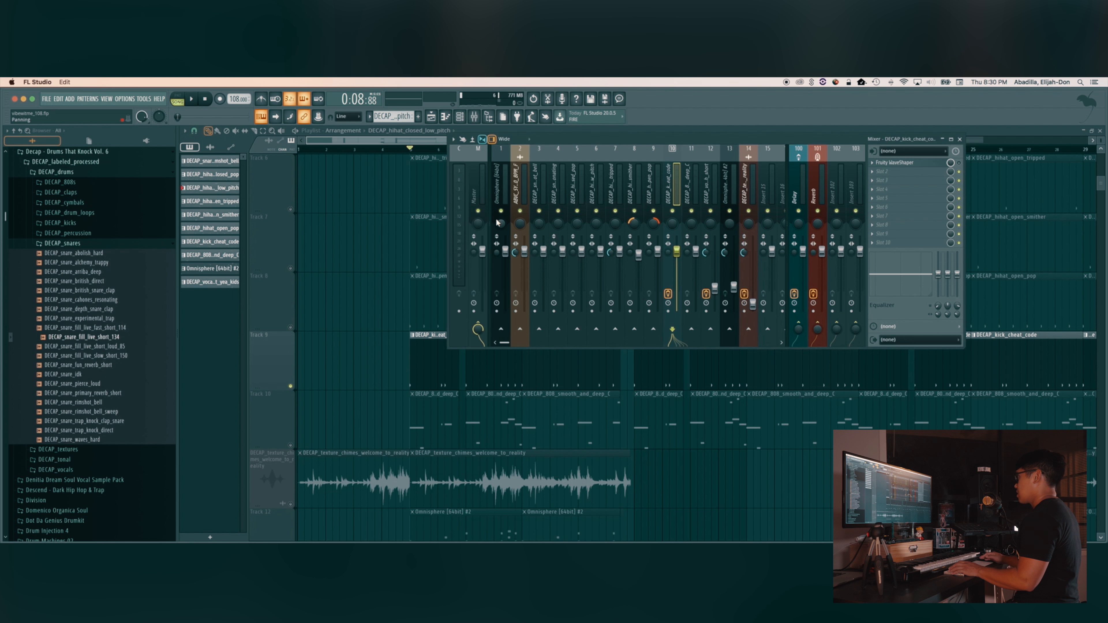
Step: Close the mixer and end the solo of the DECAP_kick_cheat_code track in the playlist
{"action": "key", "text": "F9"}
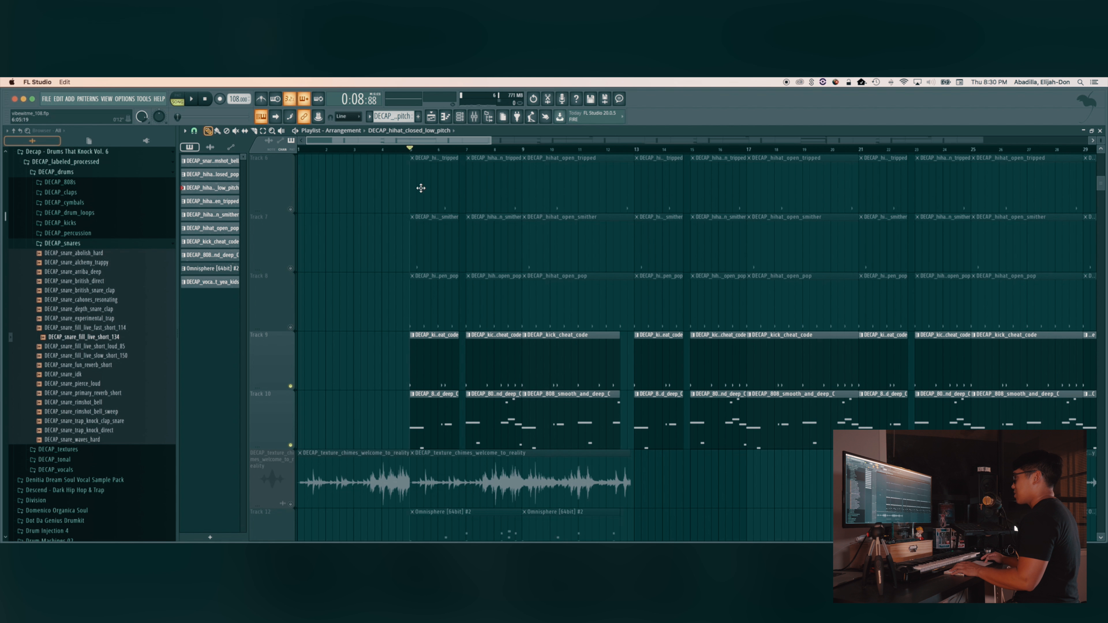
{"action": "left_click", "coordinate": [291, 387], "text": "ctrl"}
{"action": "scroll", "coordinate": [292, 371], "scroll_direction": "up", "scroll_amount": 5}
{"action": "scroll", "coordinate": [291, 371], "scroll_direction": "down", "scroll_amount": 6}
{"action": "scroll", "coordinate": [292, 376], "scroll_direction": "up", "scroll_amount": 1}
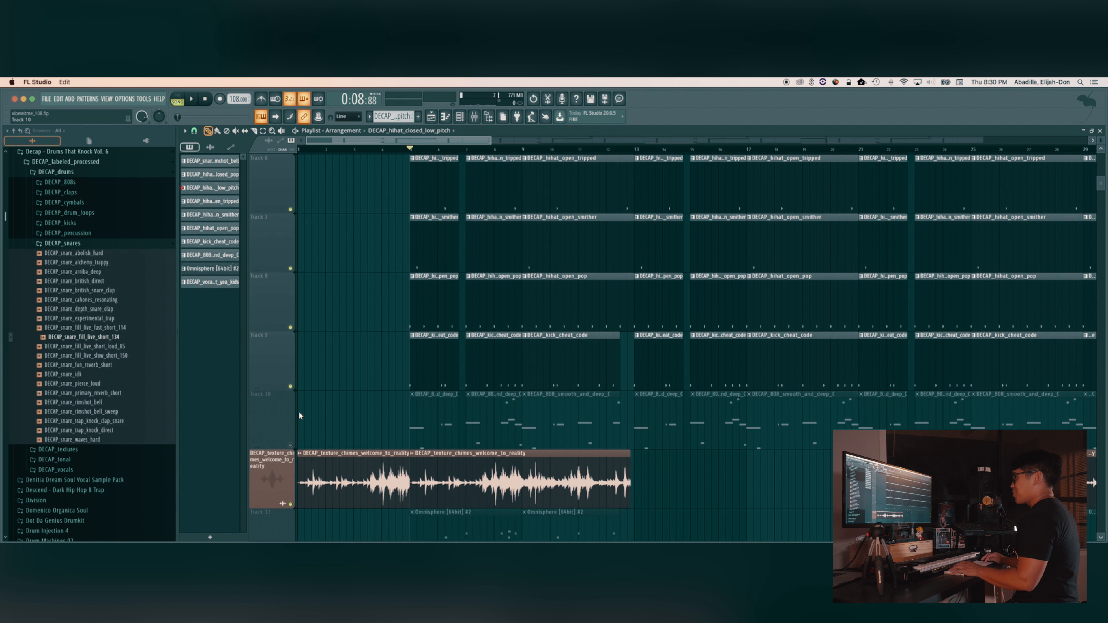
Step: Open the DECAP_808_smooth_and_deep_C pattern in the piano roll, play it, and stop after listening
{"action": "key", "text": "F7"}
{"action": "key", "text": "space"}
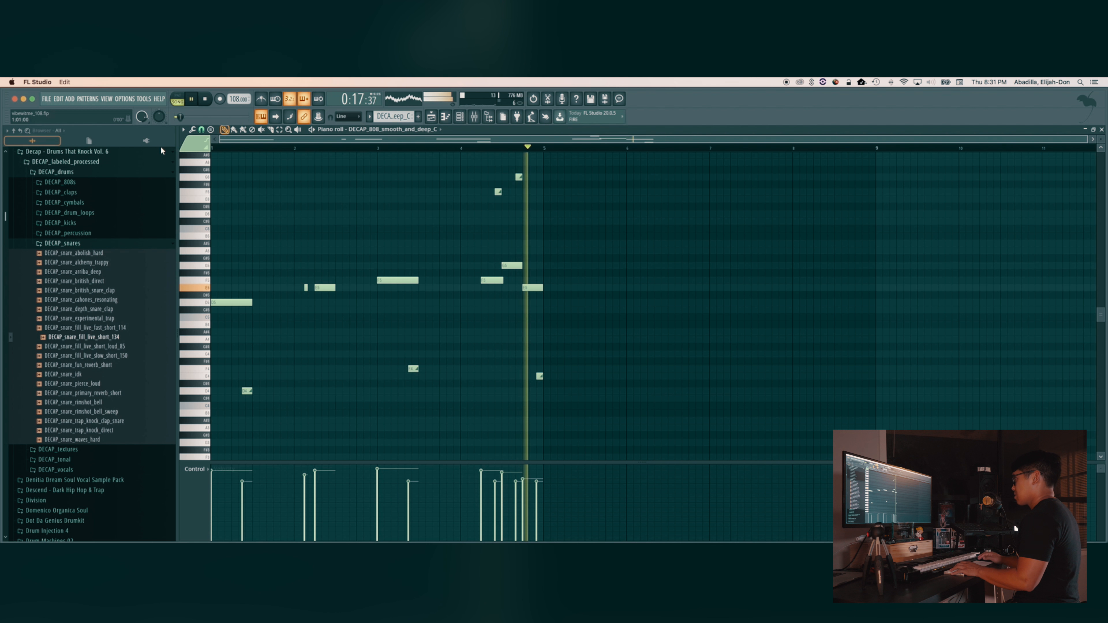
{"action": "key", "text": "space"}
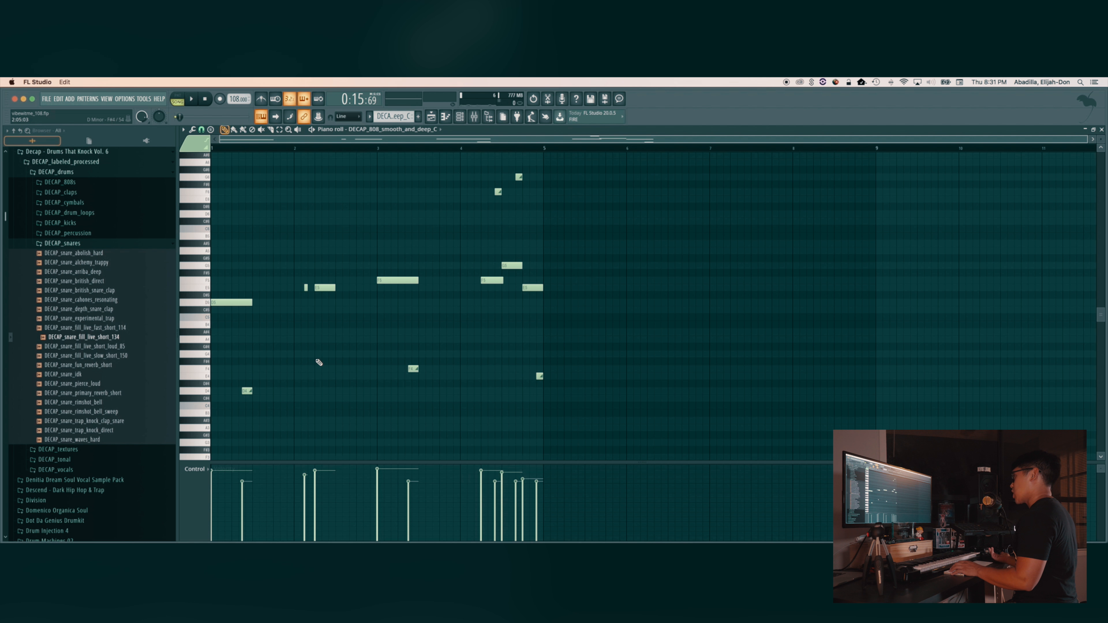
Step: Try the 808 pattern without the short low note in bar 1 and the short high note at 460 px's bar 4 position
{"action": "right_click", "coordinate": [247, 391]}
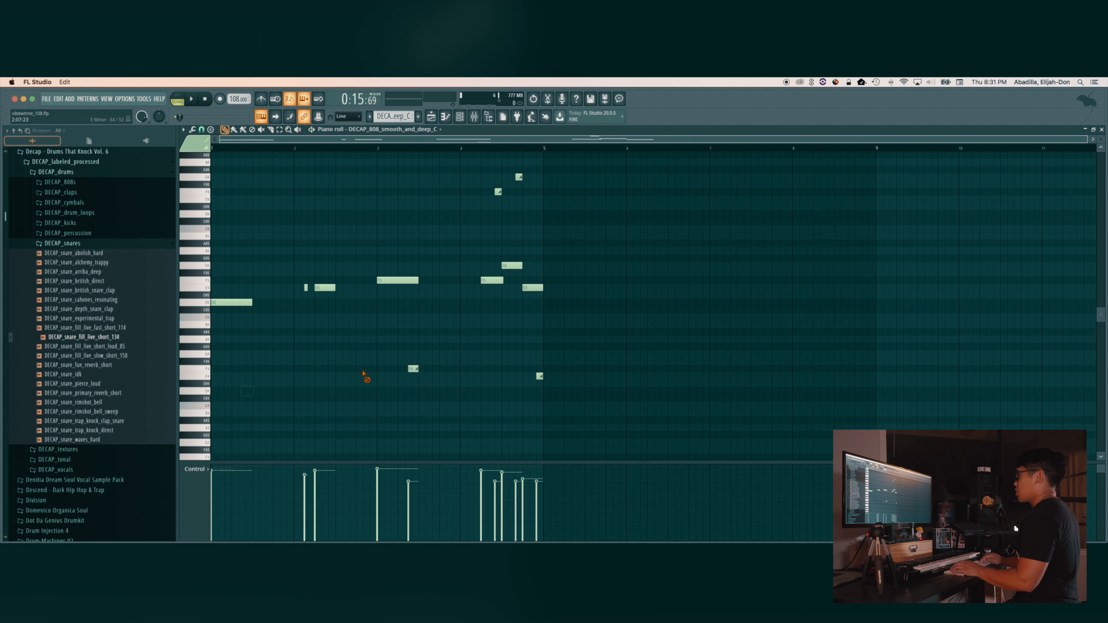
{"action": "right_click", "coordinate": [498, 191]}
{"action": "key", "text": "space"}
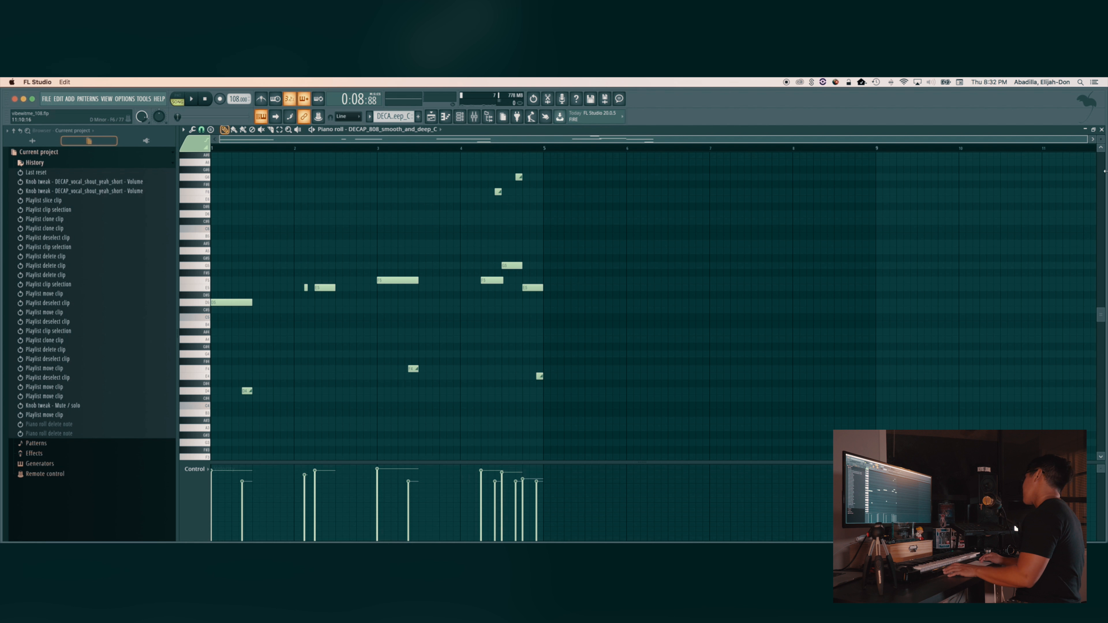
Step: Return to the playlist to look at the Omnisphere part, and move the Omnisphere window with the Logan Ensemble Octaves patch off its piano roll
{"action": "key", "text": "F5"}
{"action": "scroll", "coordinate": [437, 265], "scroll_direction": "down", "scroll_amount": 3}
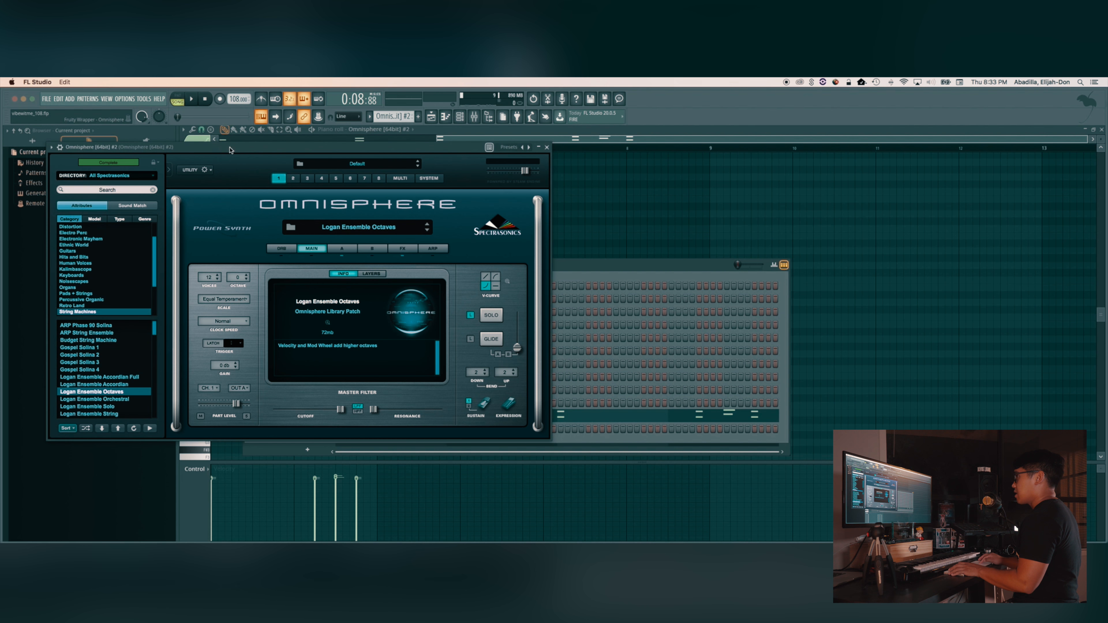
{"action": "left_click_drag", "start_coordinate": [230, 149], "coordinate": [575, 170]}
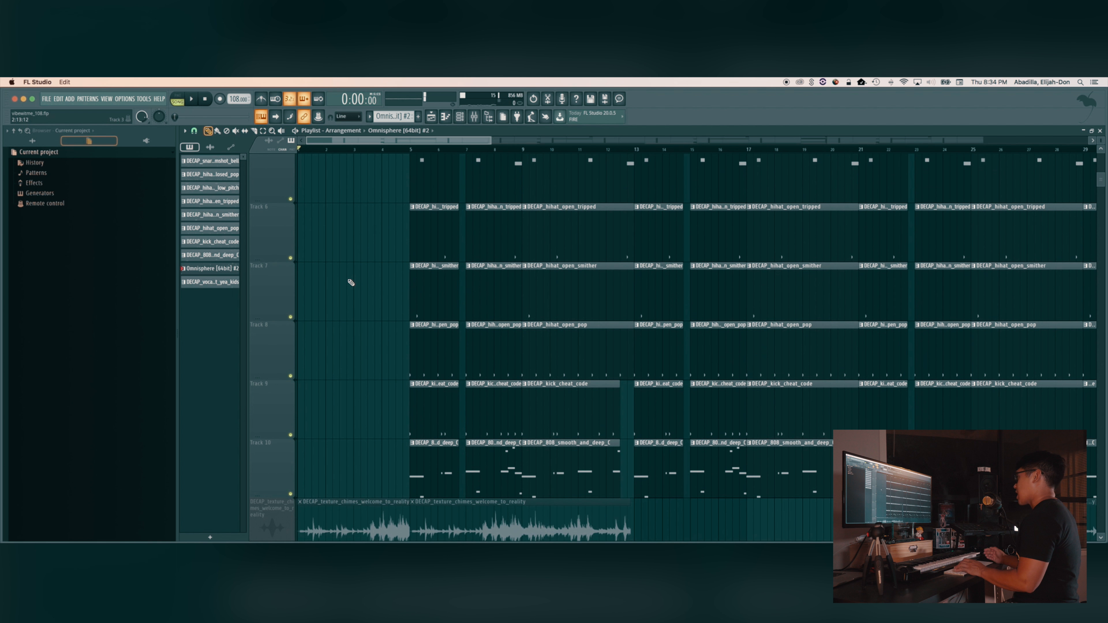
Step: Unmute and solo the DECAP_texture_chimes_welcome_to_reality track, and play it from the start
{"action": "scroll", "coordinate": [346, 279], "scroll_direction": "down", "scroll_amount": 4}
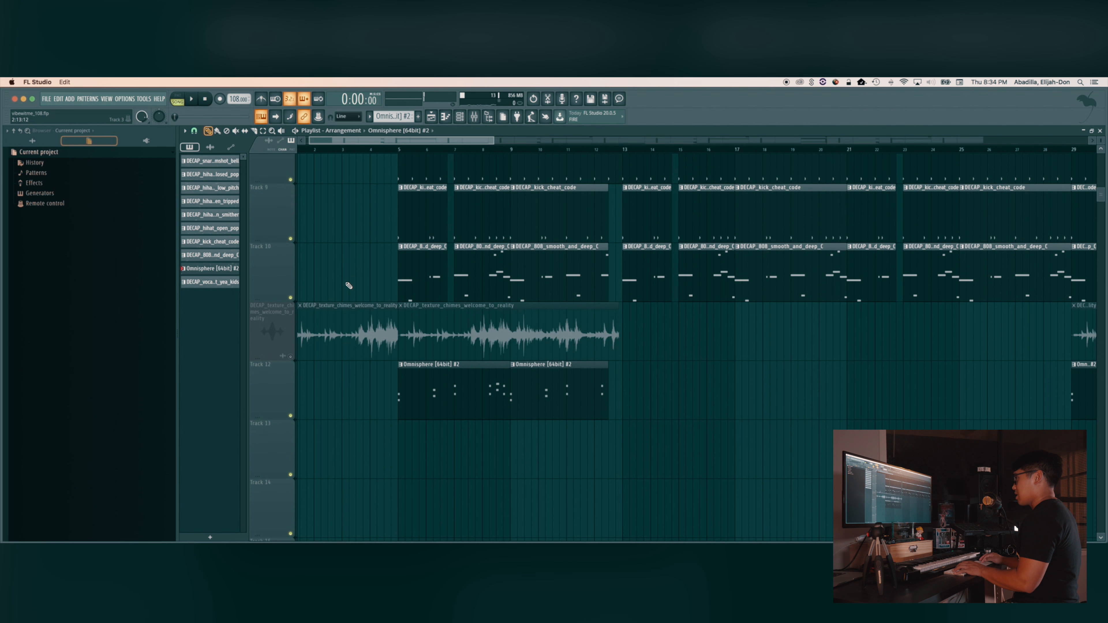
{"action": "left_click", "coordinate": [292, 358]}
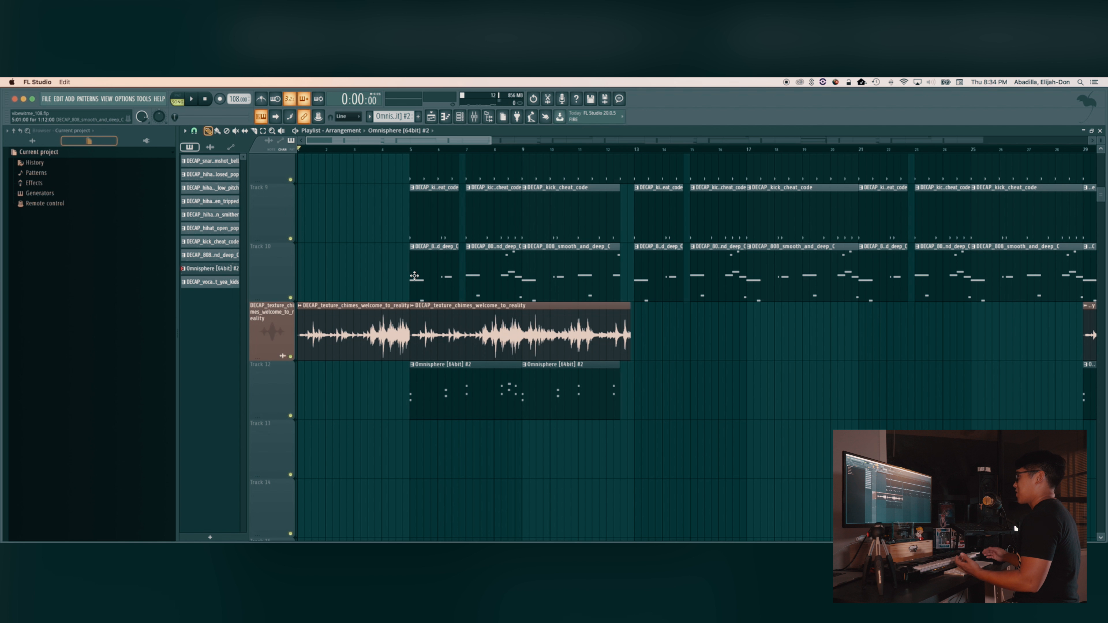
{"action": "left_click", "coordinate": [291, 357], "text": "ctrl"}
{"action": "key", "text": "space"}
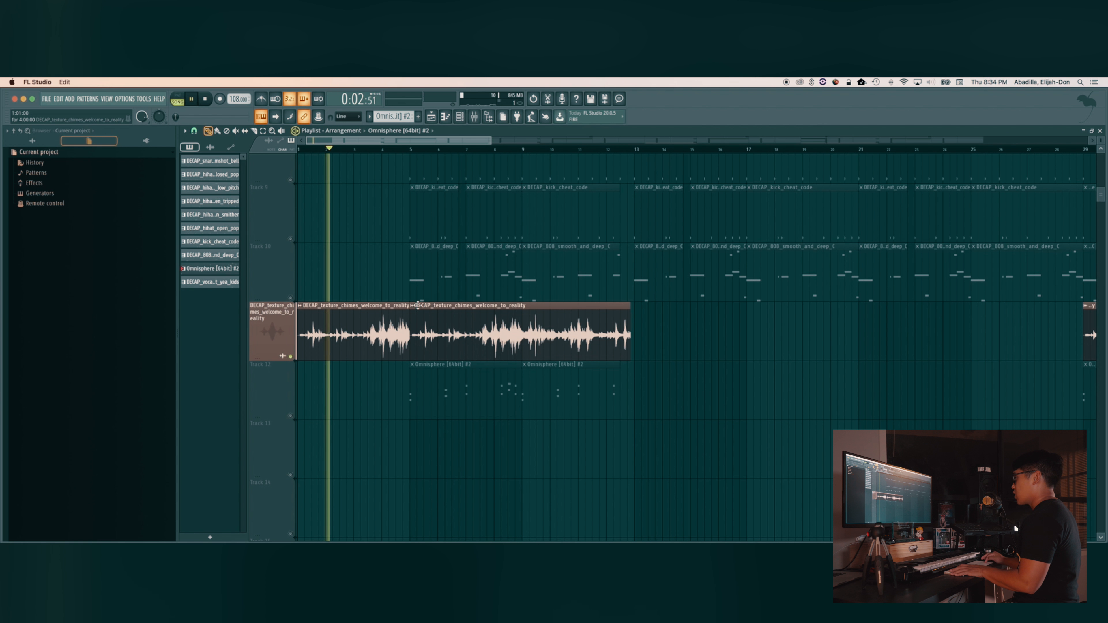
Step: Inspect the Fruity Flangus on the chimes texture's mixer track during playback, and close the mixer
{"action": "key", "text": "F9"}
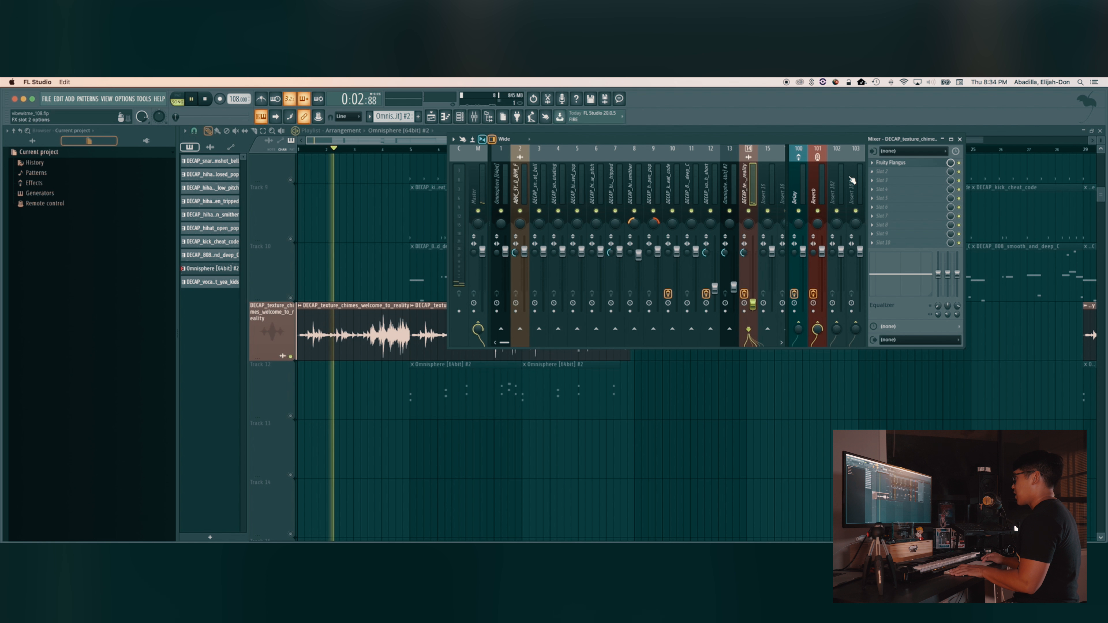
{"action": "left_click", "coordinate": [895, 163]}
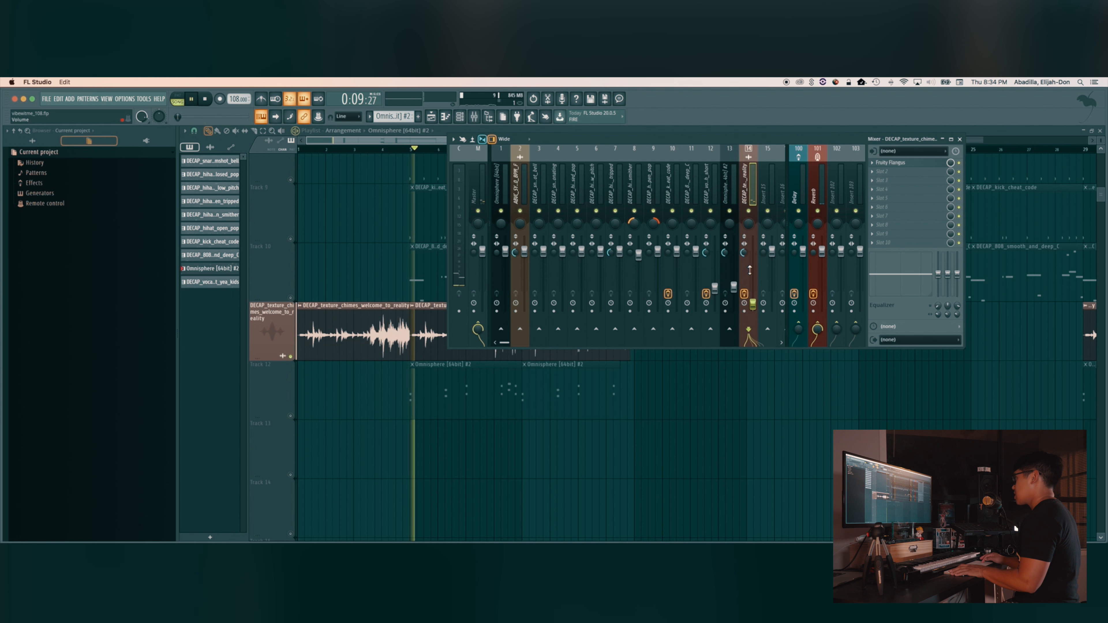
{"action": "key", "text": "F9"}
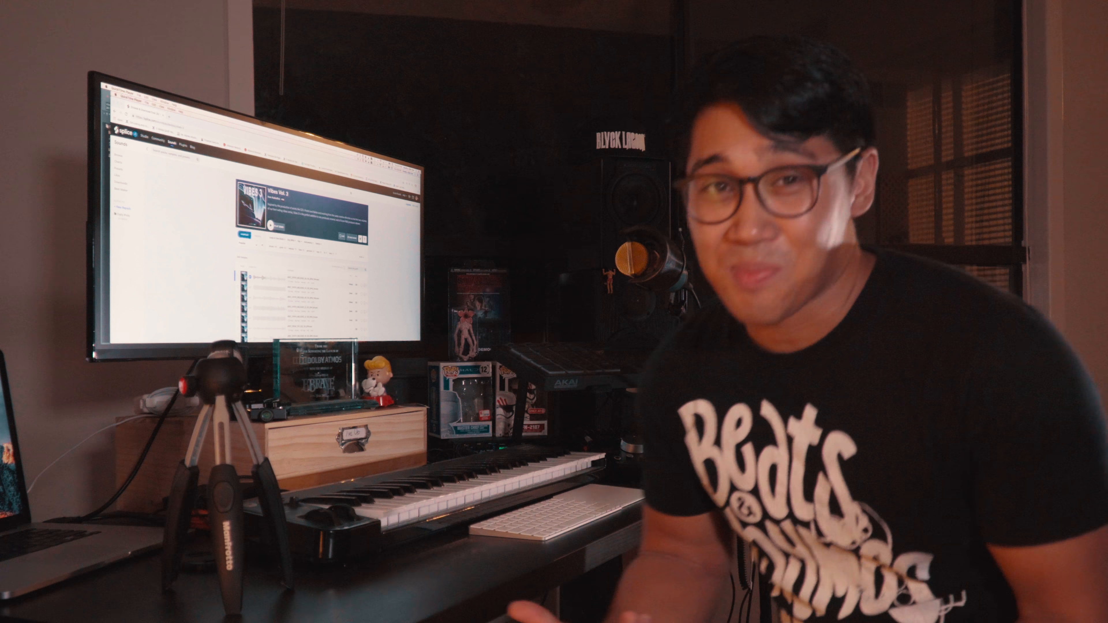